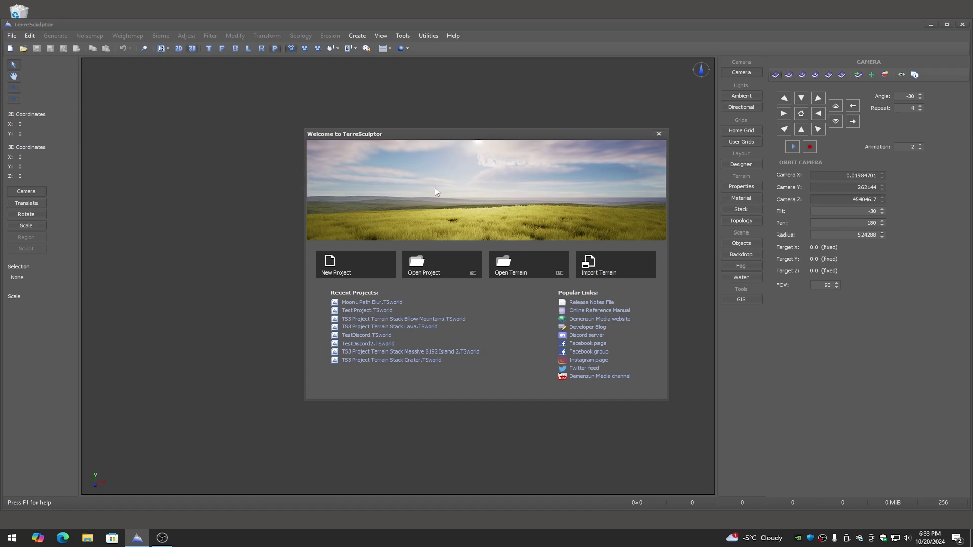
Load Henry Mountains Utah USA 4033.TSmap with its default TSmap settings.
click(525, 269)
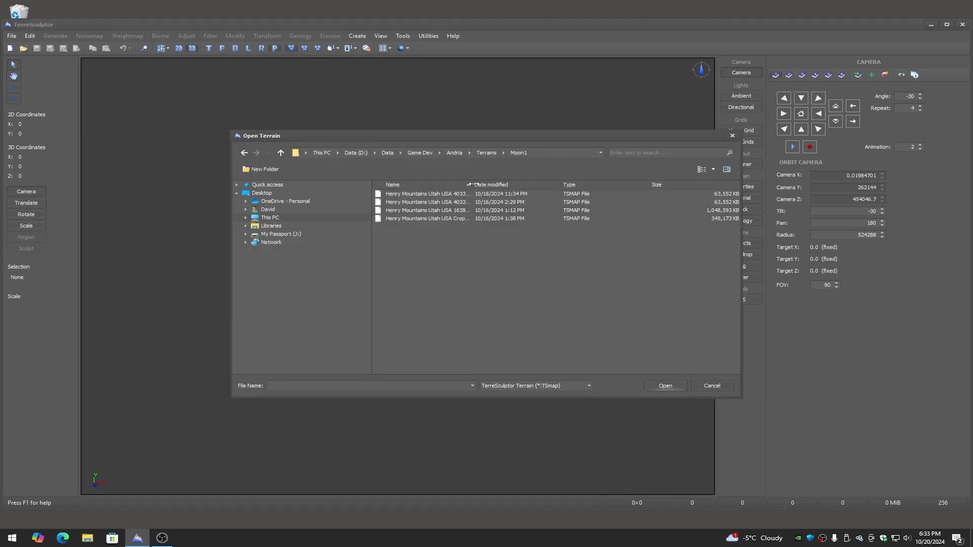
double_click(470, 185)
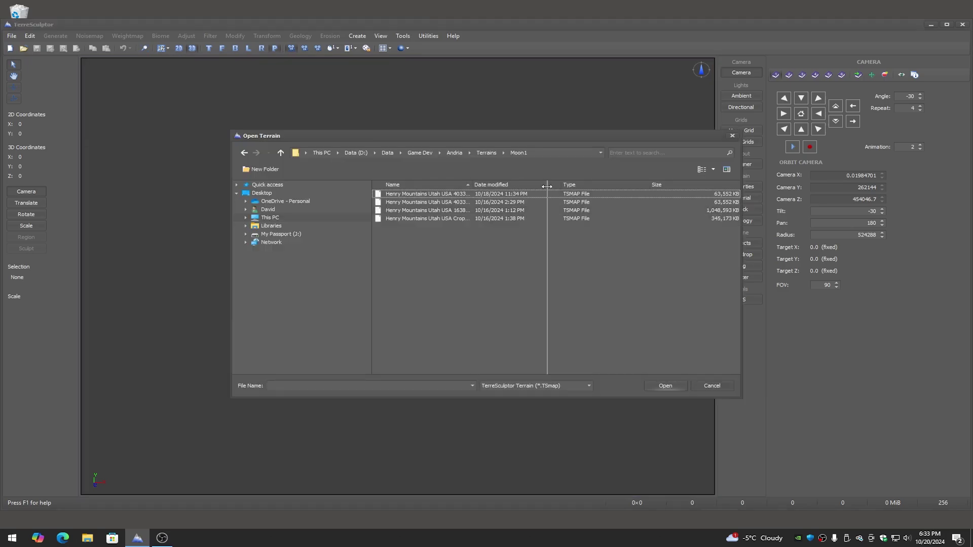
double_click(447, 206)
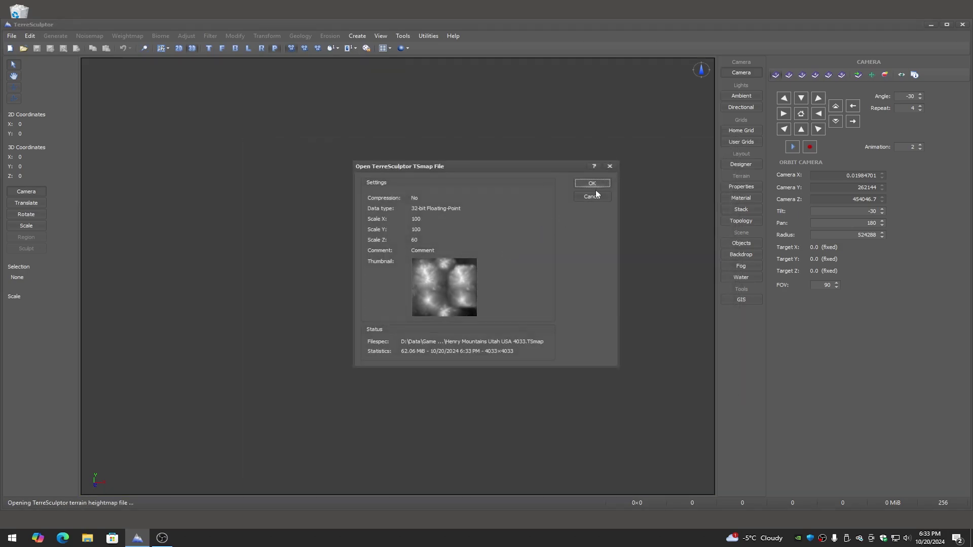
click(591, 183)
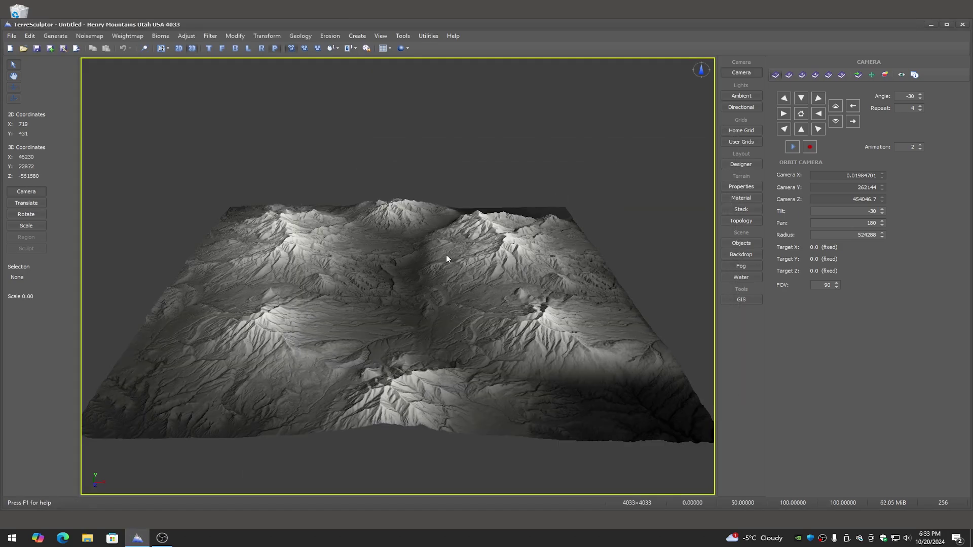
Orbit and zoom the terrain, then fly the free camera down to the valley floor facing the mountains.
drag(446, 255, 446, 278)
scroll(446, 278, up, 5)
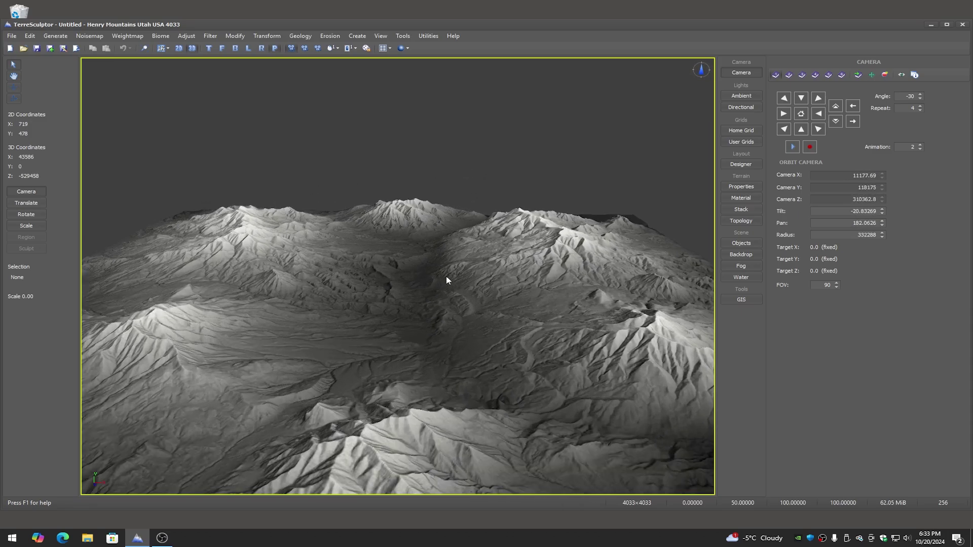
scroll(446, 278, up, 3)
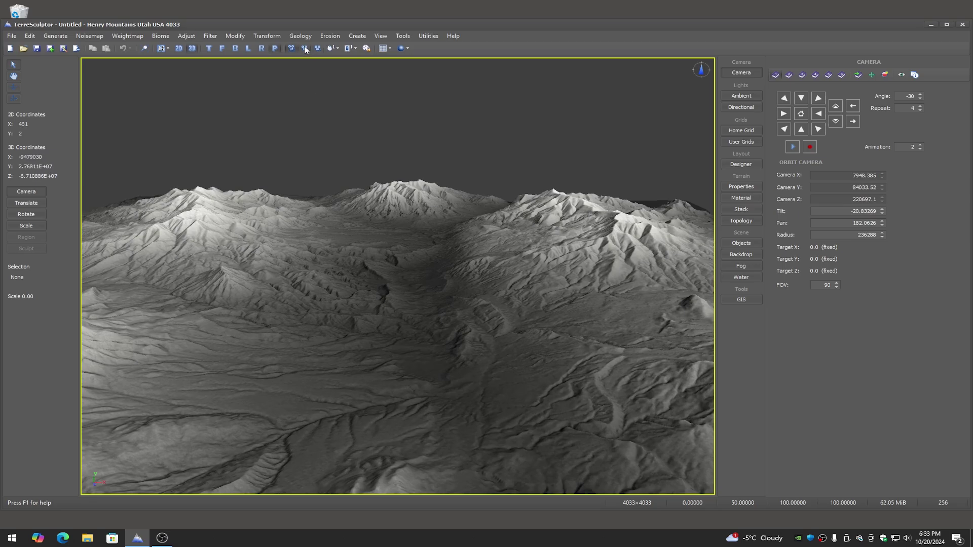
click(305, 48)
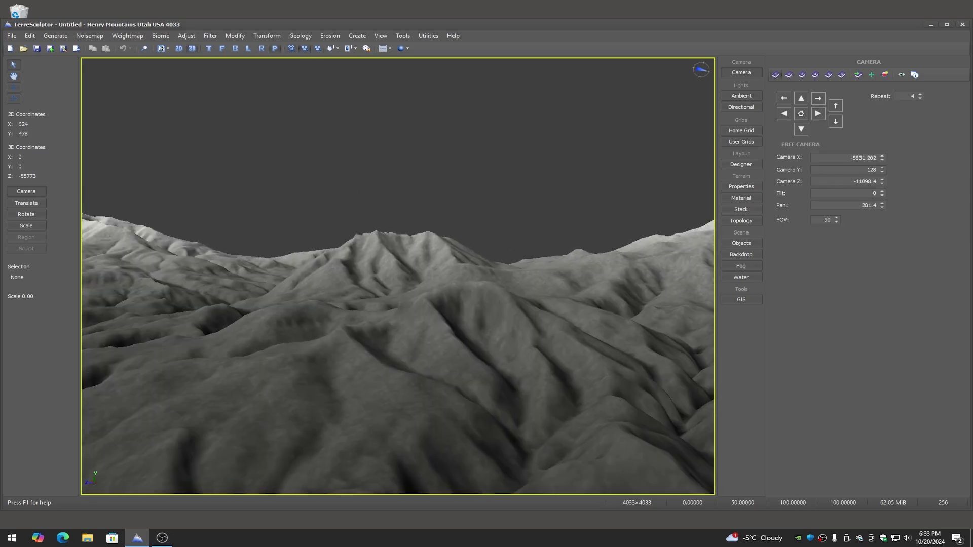
drag(397, 301, 533, 228)
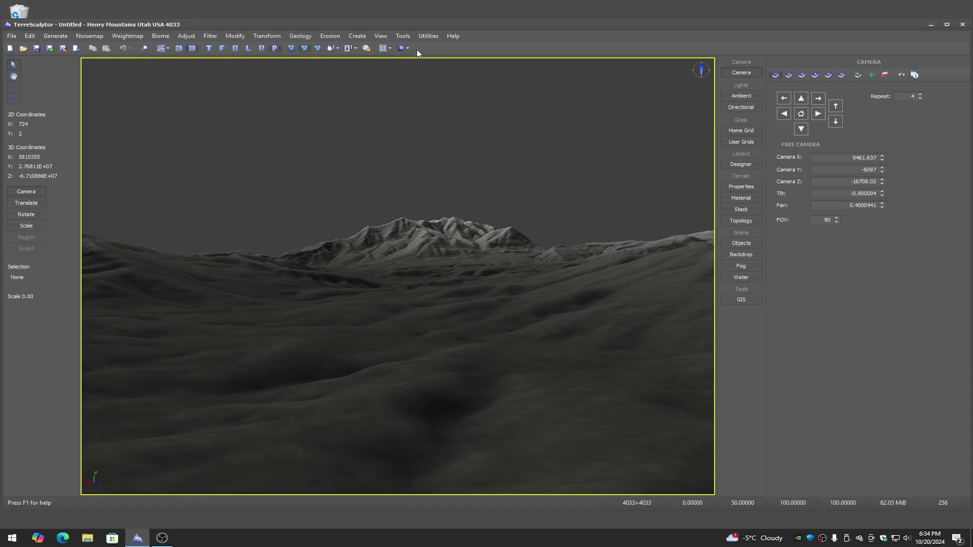
Pick a layout option, turn the view over the valley, and show the terrain stack panel.
click(382, 49)
click(405, 77)
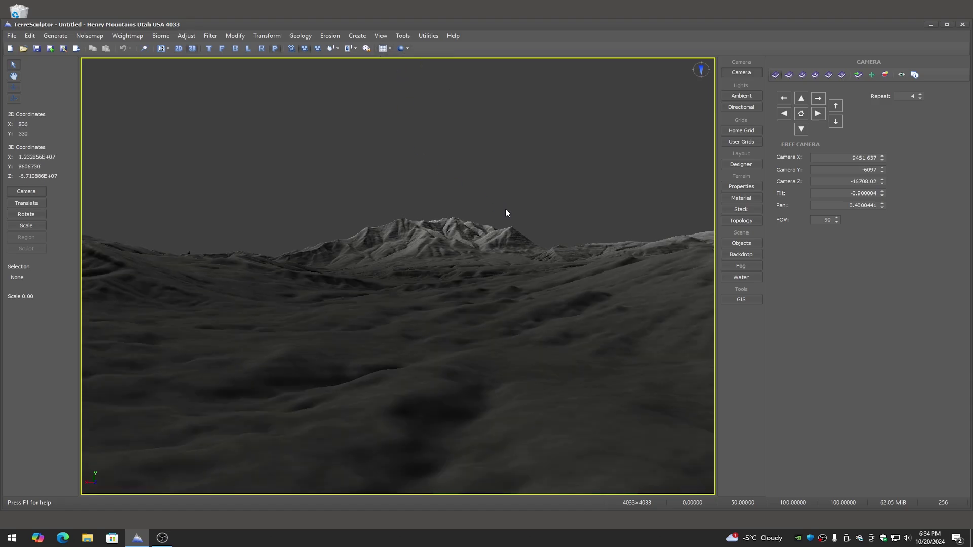
drag(507, 213, 171, 282)
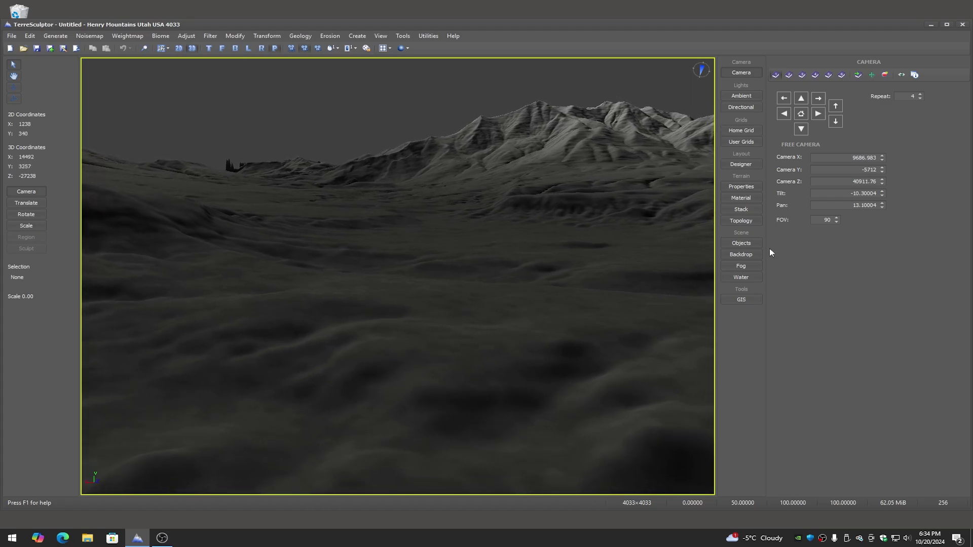
click(744, 211)
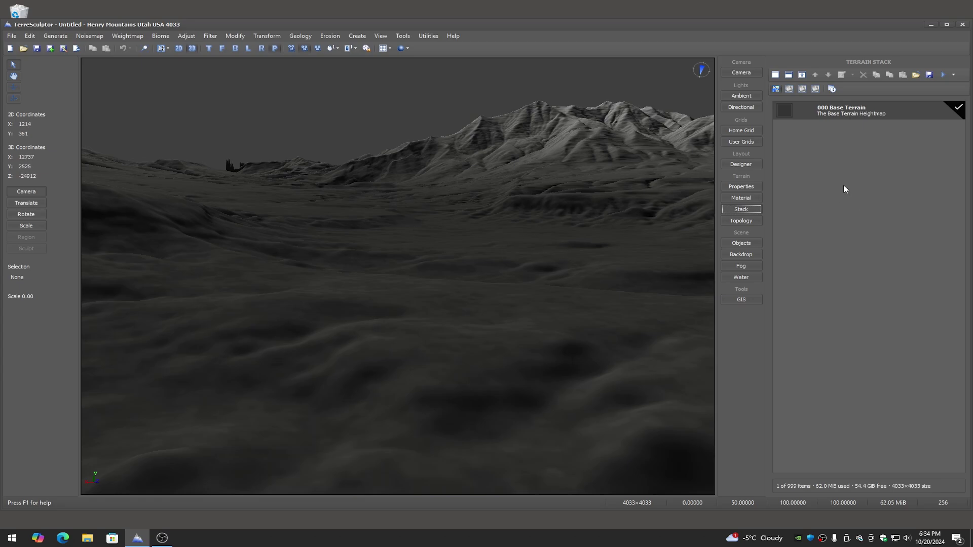
Add a Weightmap Extract Altitude device and a Control Copy Datamap device to the stack.
click(789, 76)
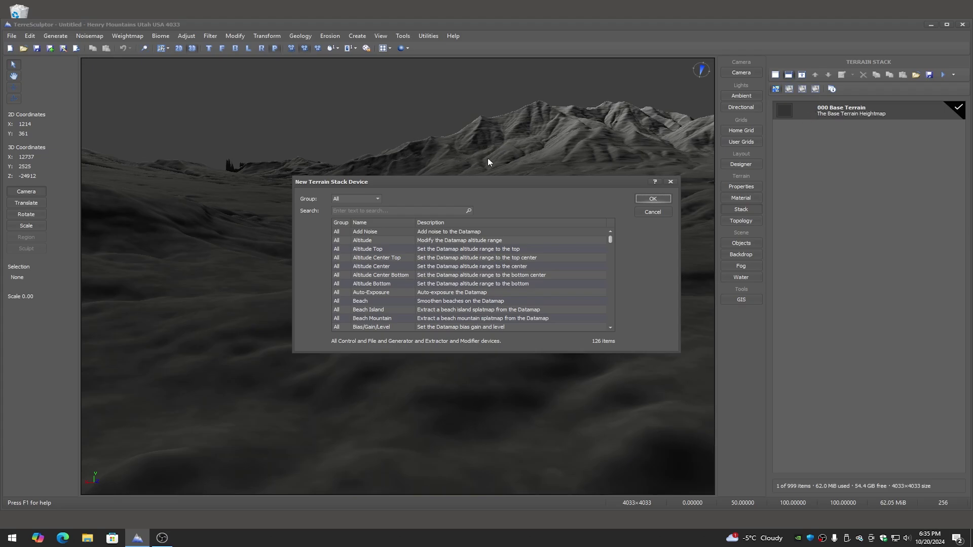
click(378, 199)
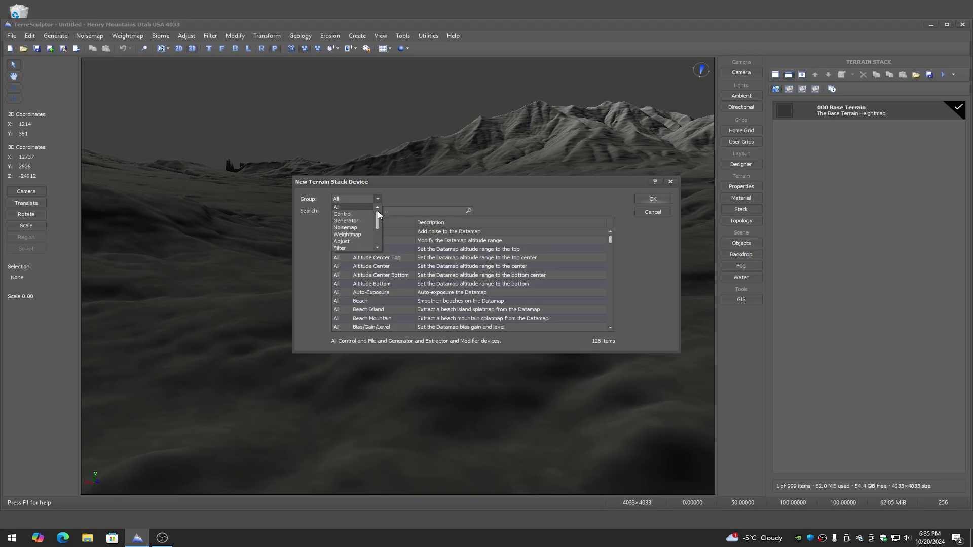
click(355, 235)
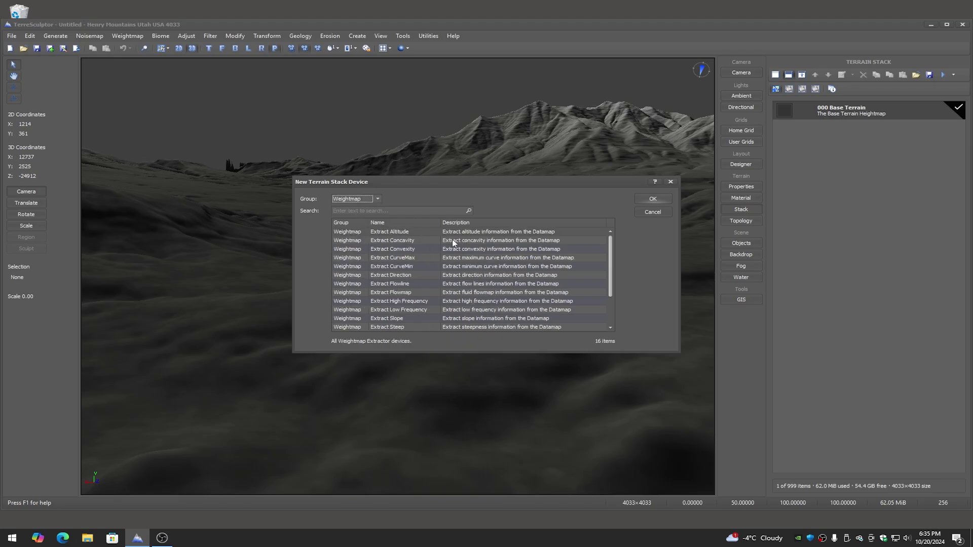
double_click(395, 235)
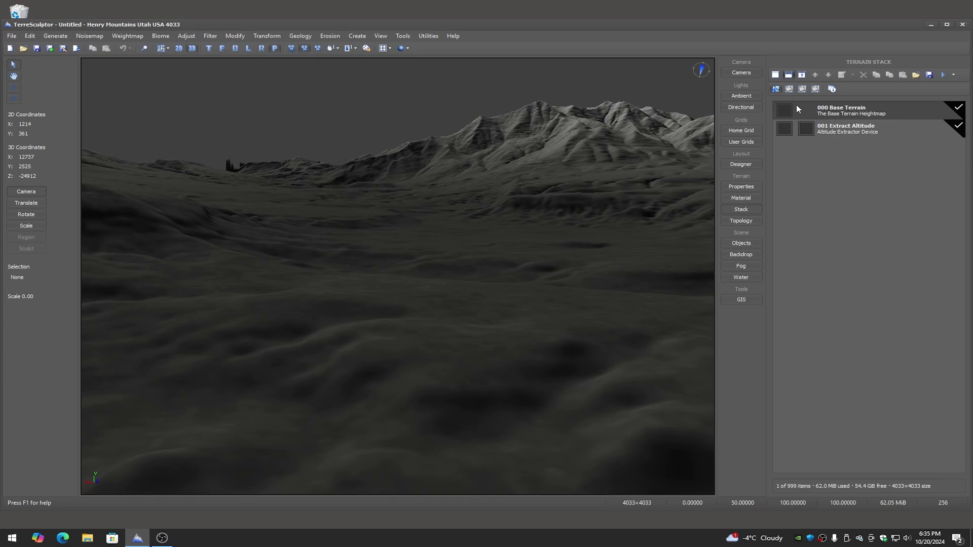
click(788, 74)
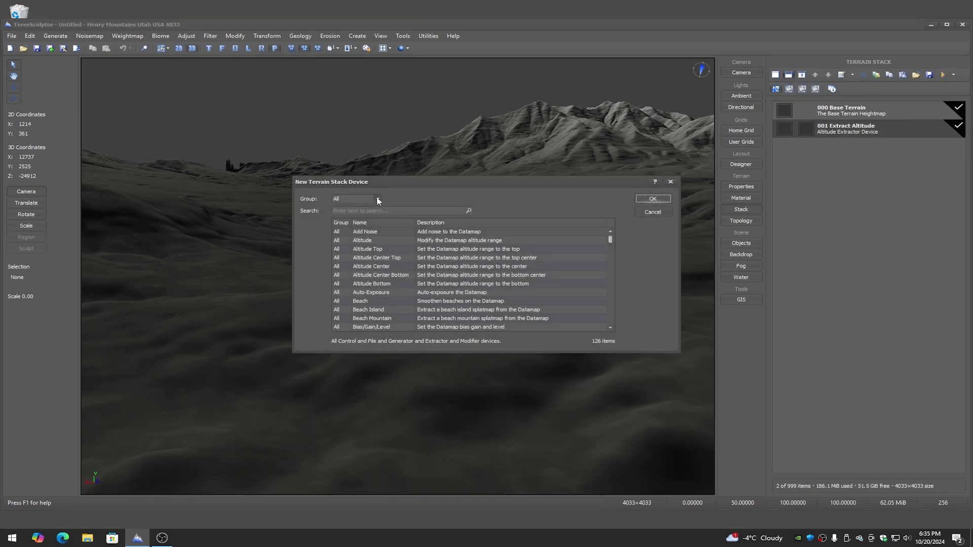
click(378, 199)
click(361, 213)
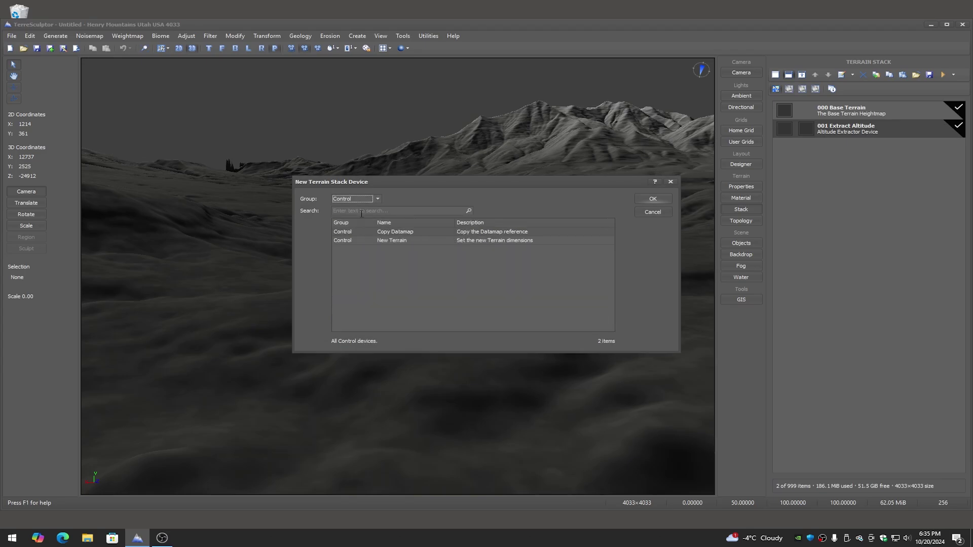
double_click(401, 234)
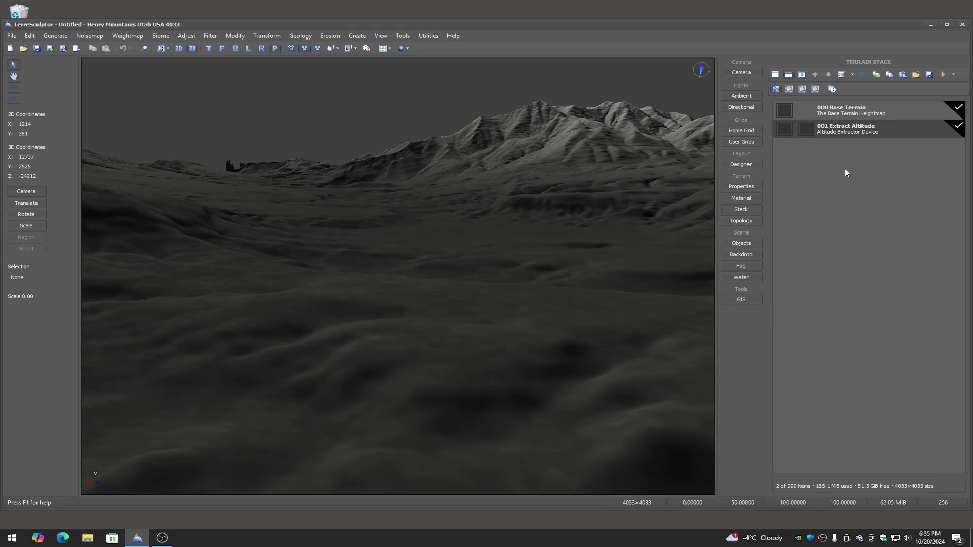
Add a second Control Copy Datamap device to the stack.
click(790, 76)
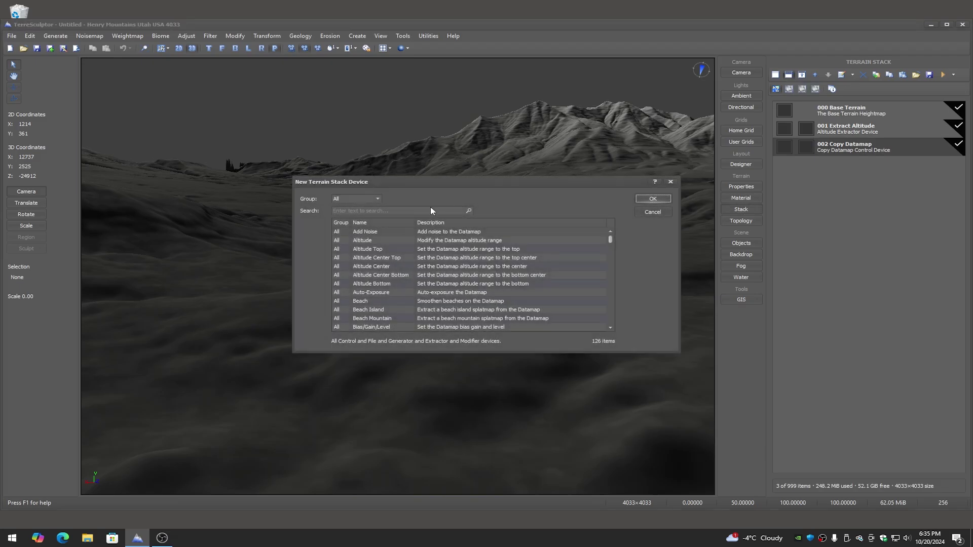
click(374, 200)
click(357, 214)
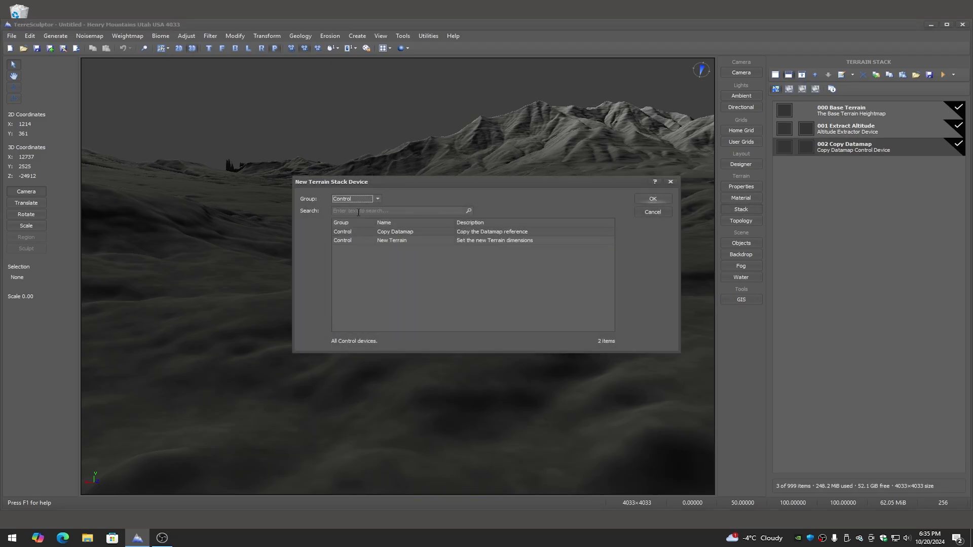
double_click(400, 234)
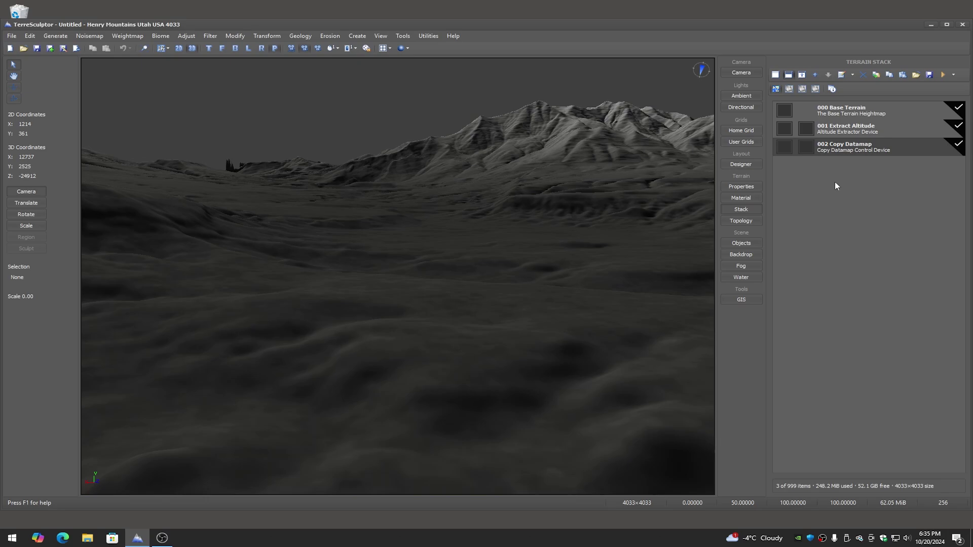
key(ctrl+d)
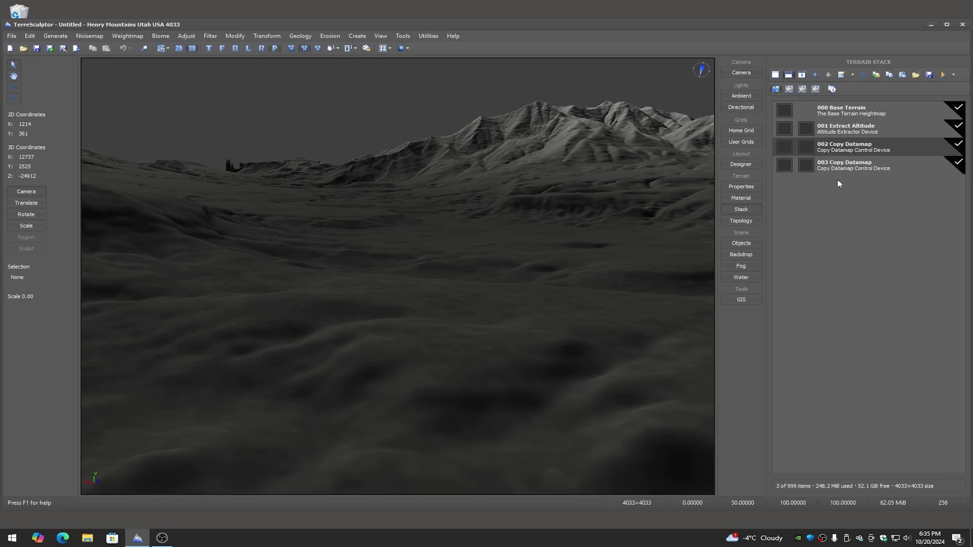
Add a Blur device and a Normalize device at the end of the stack.
click(789, 74)
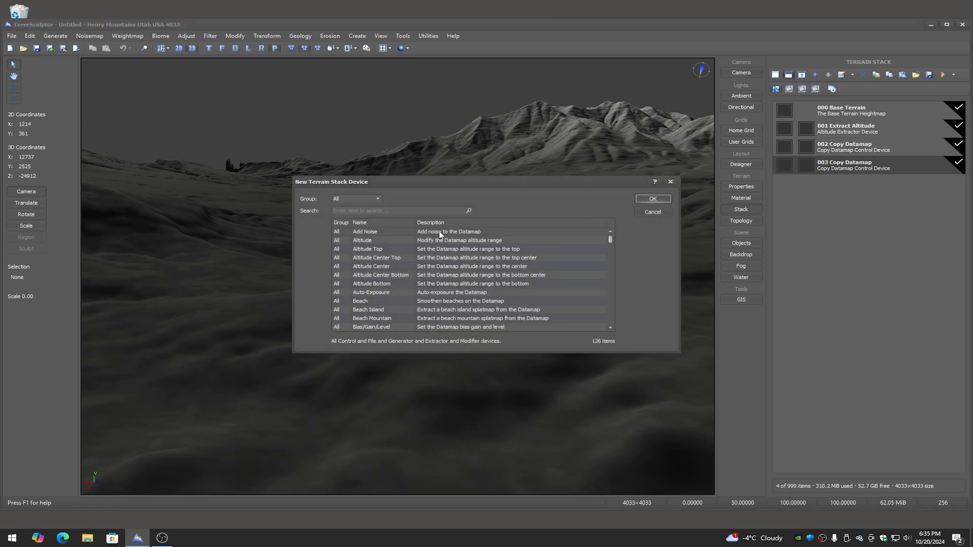
scroll(612, 241, down, 3)
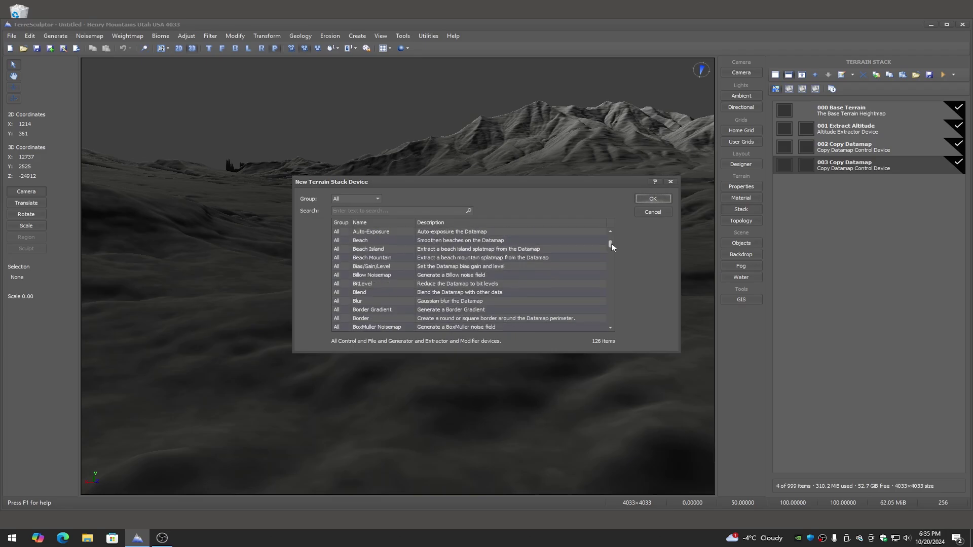
double_click(434, 276)
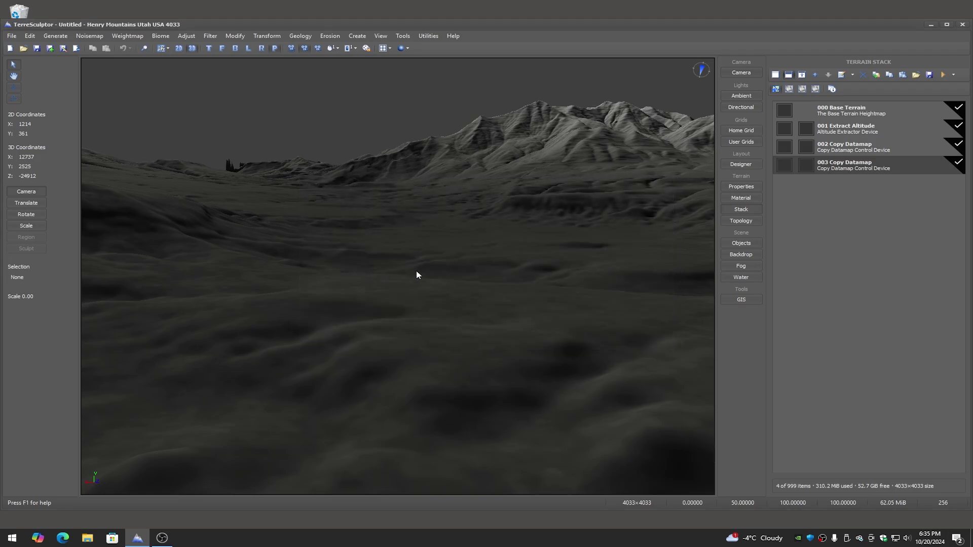
click(790, 77)
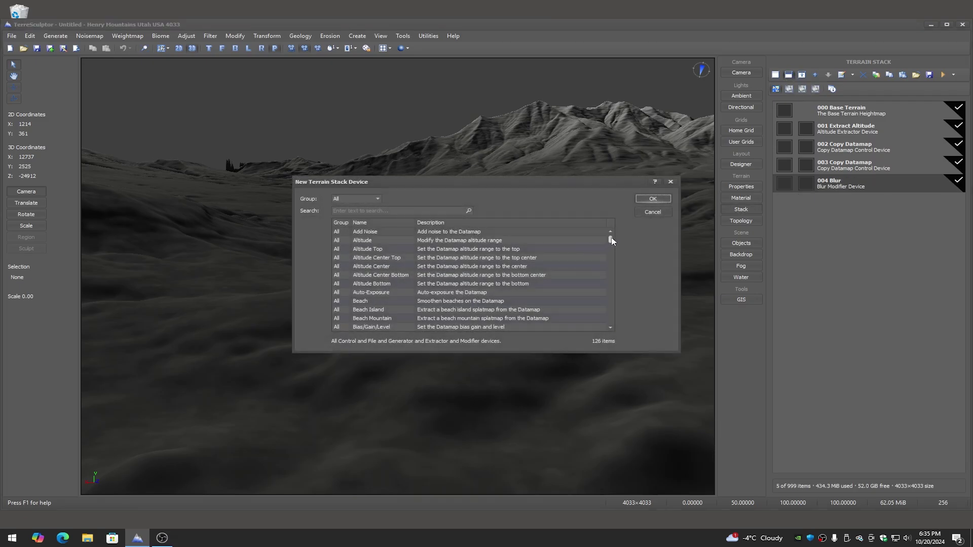
drag(611, 239, 619, 292)
double_click(362, 275)
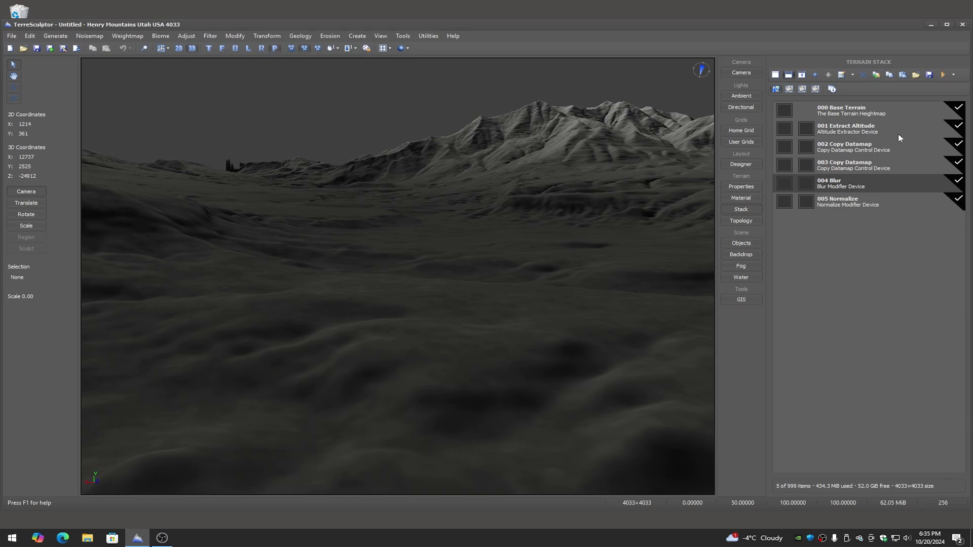
click(943, 75)
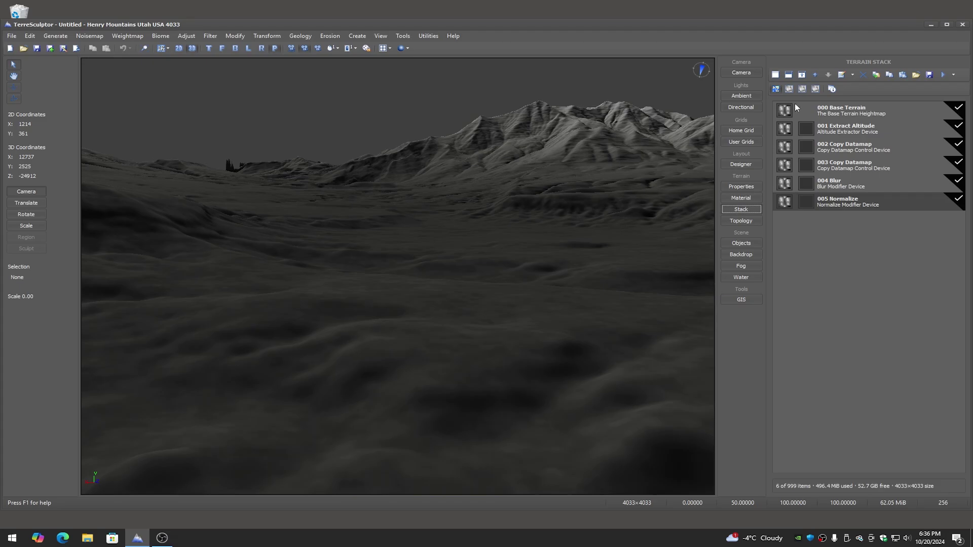
click(786, 130)
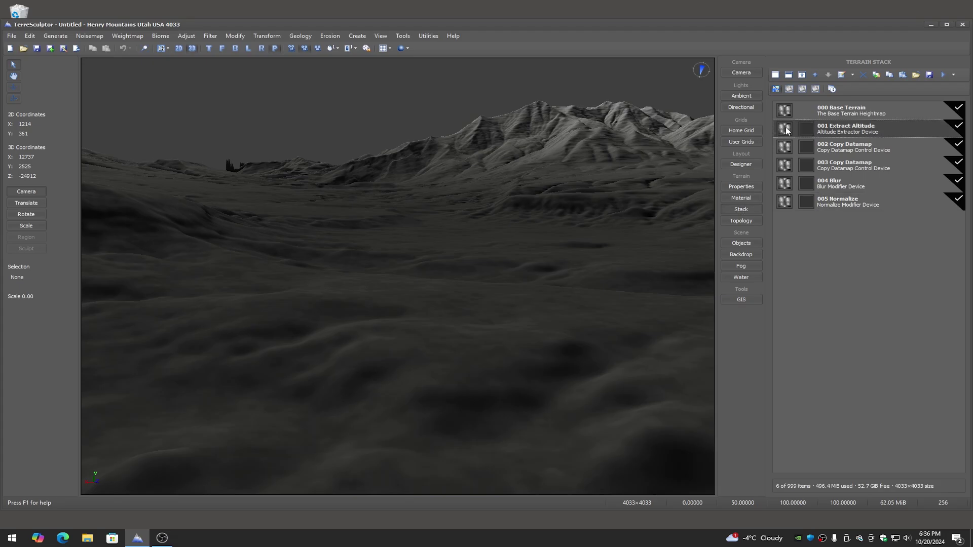
double_click(786, 131)
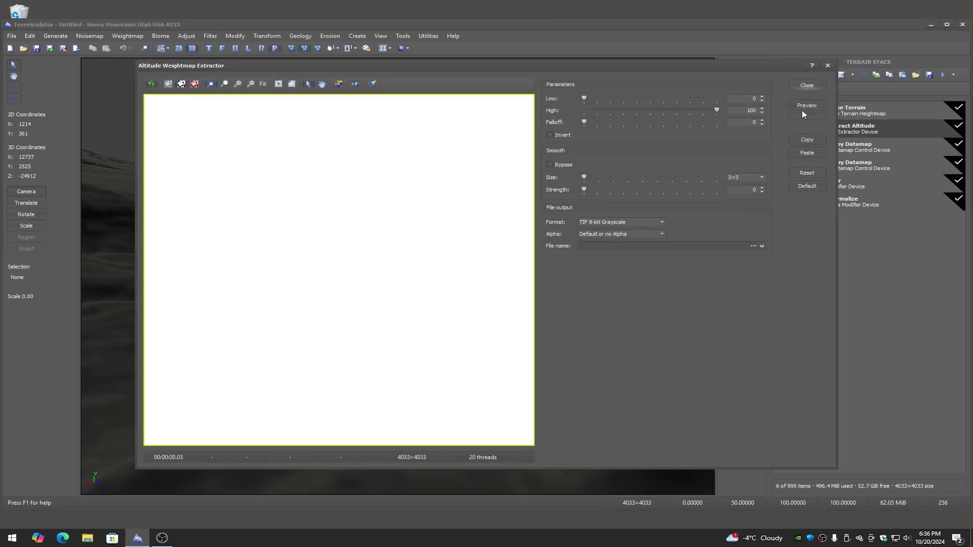
click(807, 86)
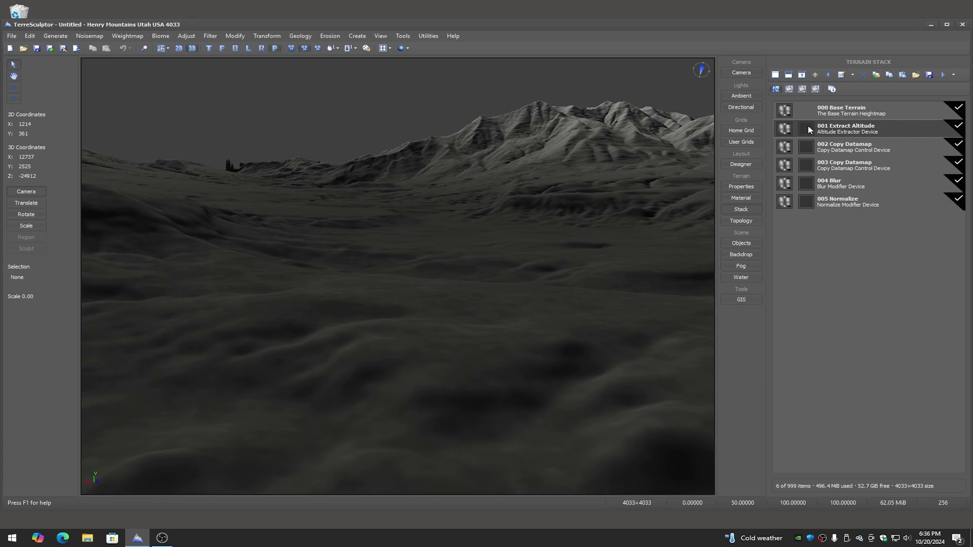
double_click(855, 130)
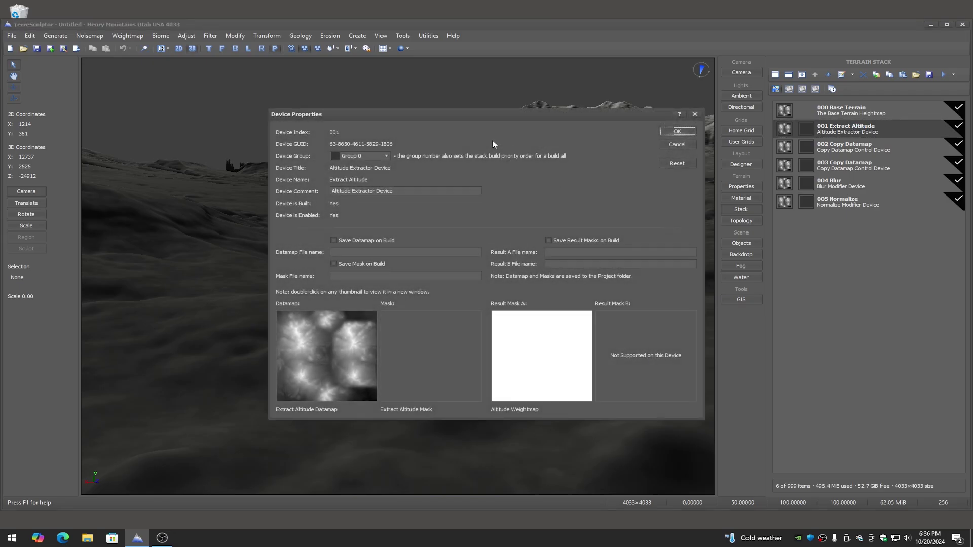
click(677, 144)
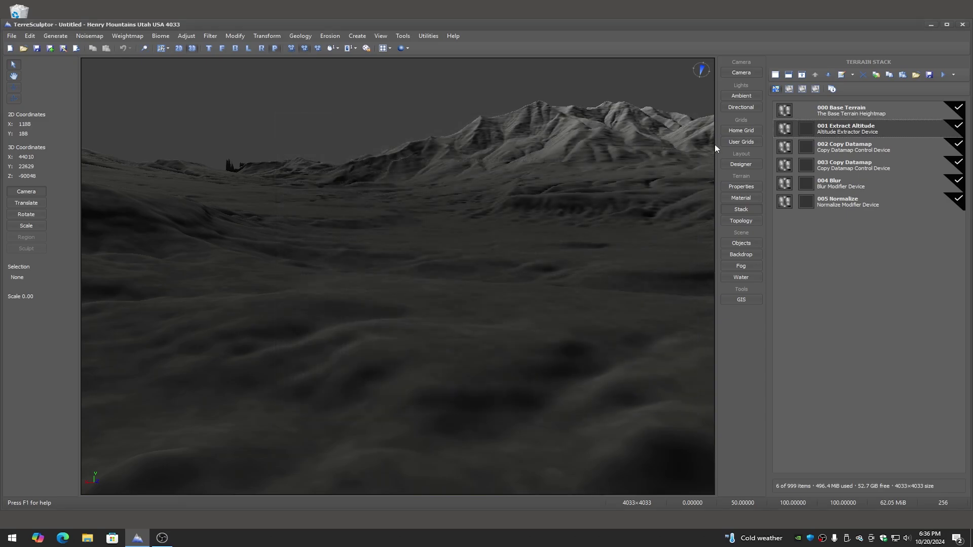
Reopen Extract Altitude and lower the mask to High 20 with Falloff 25.
double_click(785, 130)
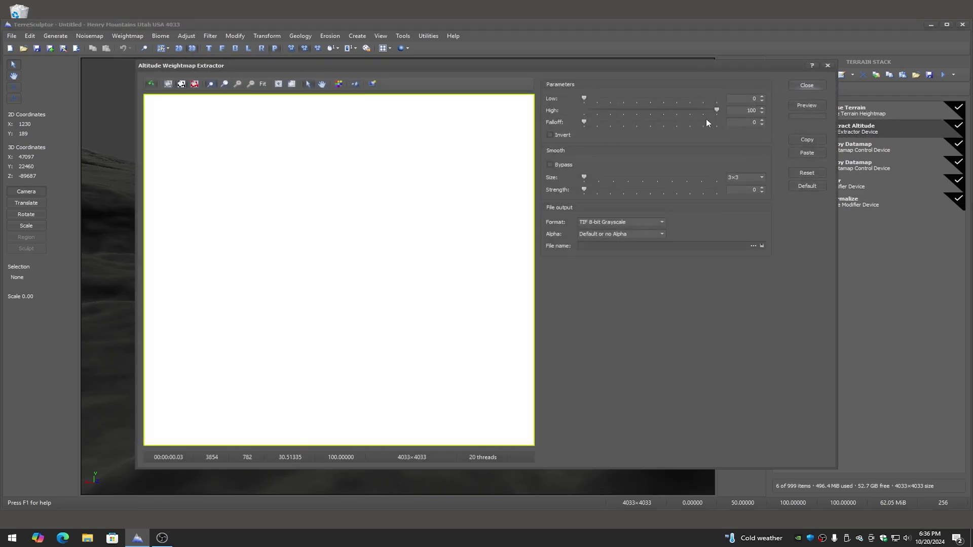
drag(718, 112, 610, 110)
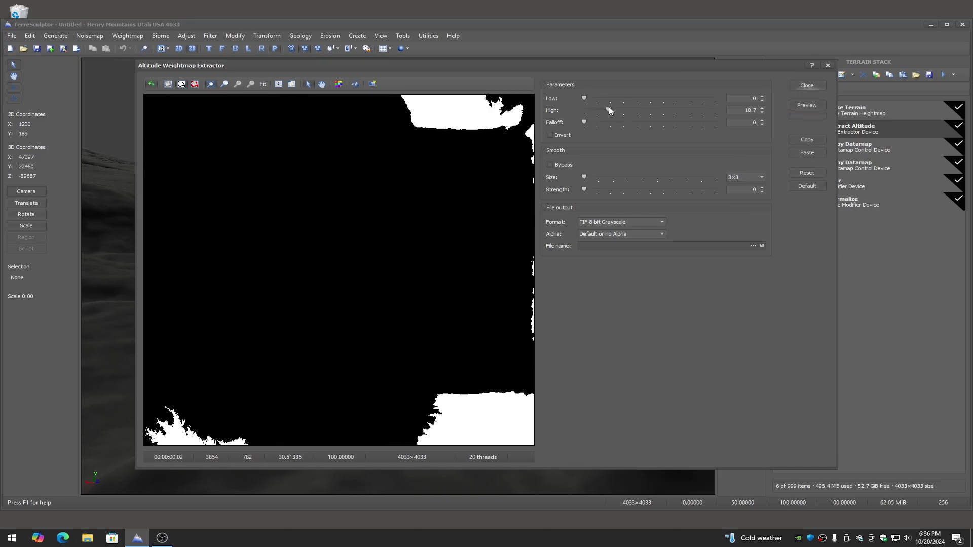
click(740, 122)
text(25)
key(Return)
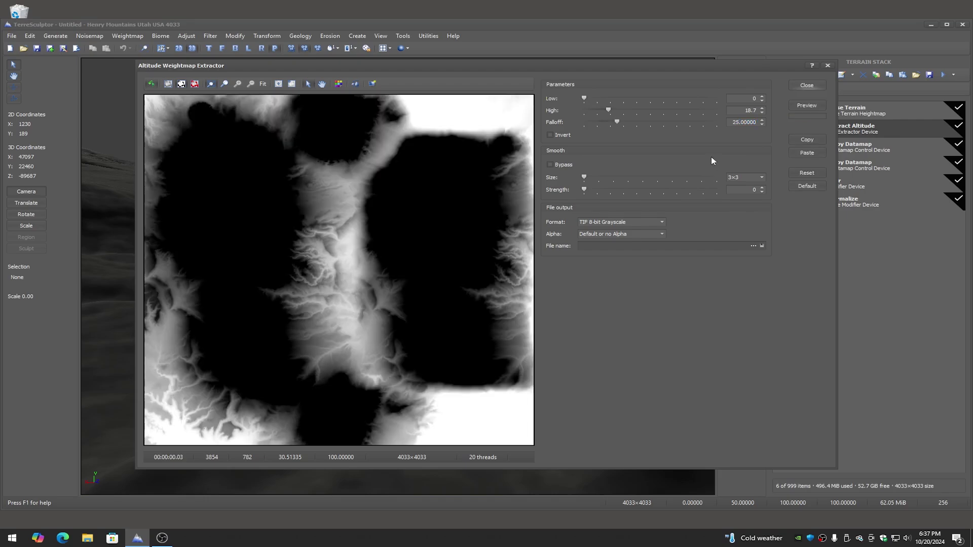
click(741, 110)
key(BackSpace)
text(20)
key(Return)
Refine the mask to Falloff 20 and High 15, then close the dialog.
click(734, 122)
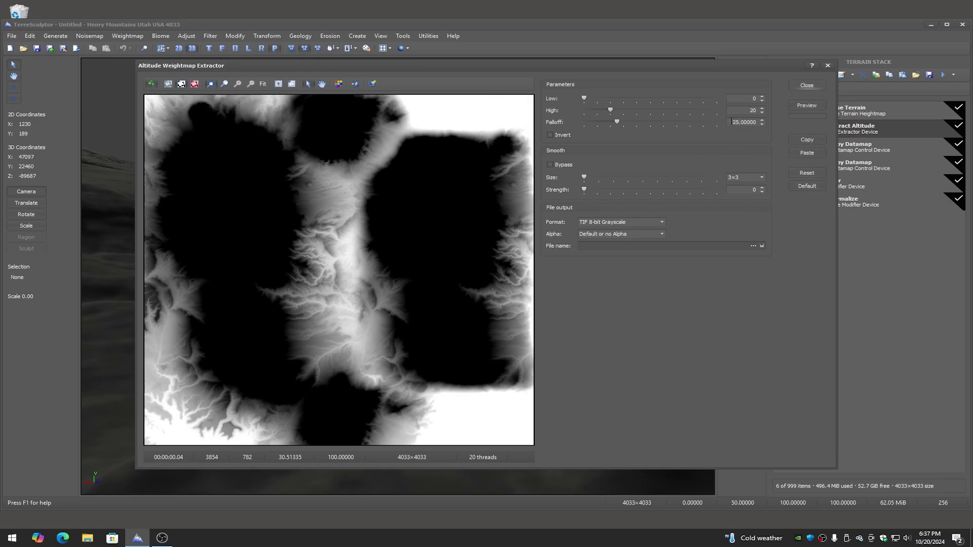
text(20)
key(Return)
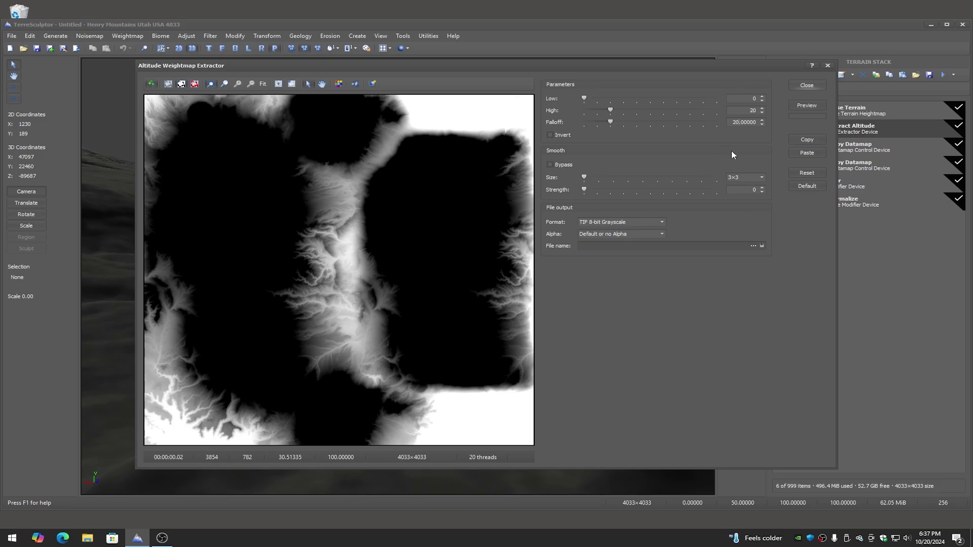
click(730, 110)
text(15)
key(Return)
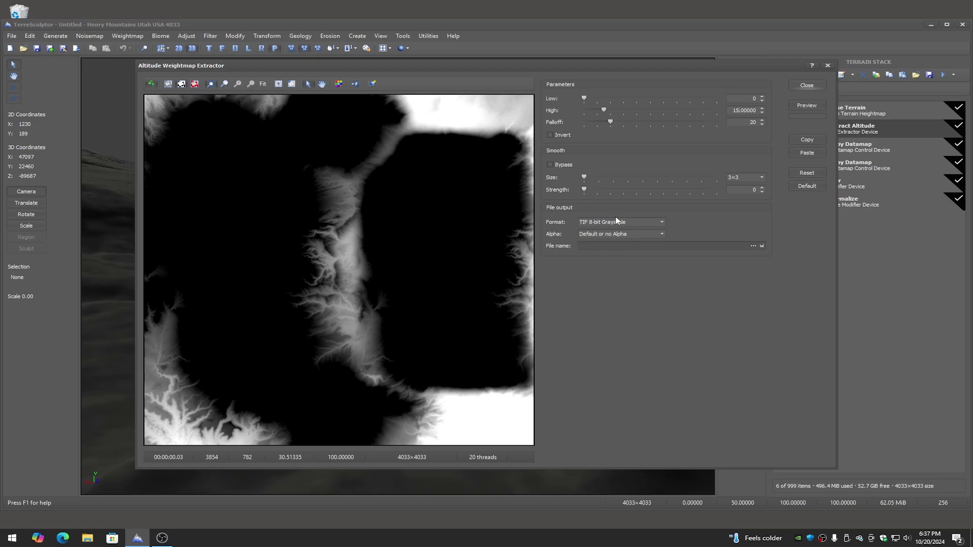
click(808, 84)
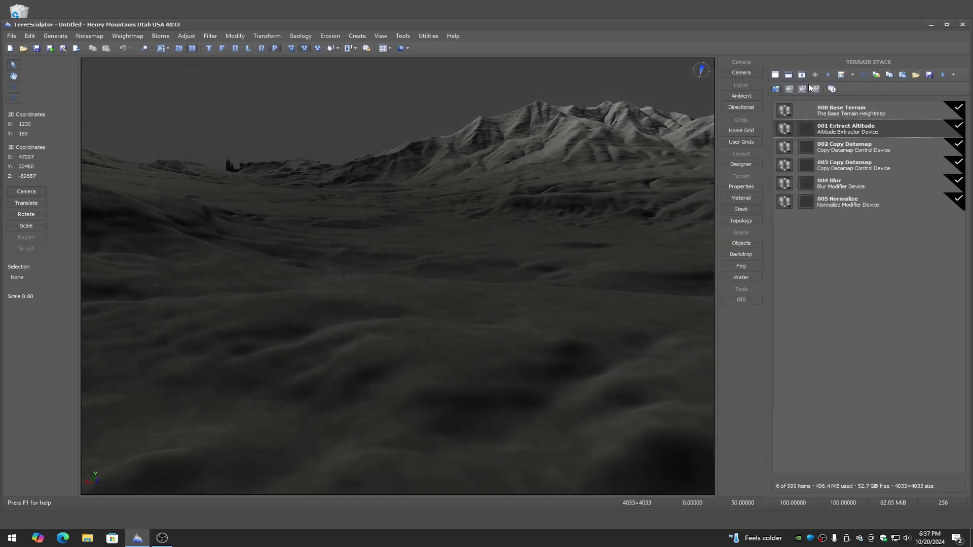
Point 002 Copy Datamap at 001 Extract Altitude with Result Mask A as source datamap.
click(784, 148)
double_click(785, 147)
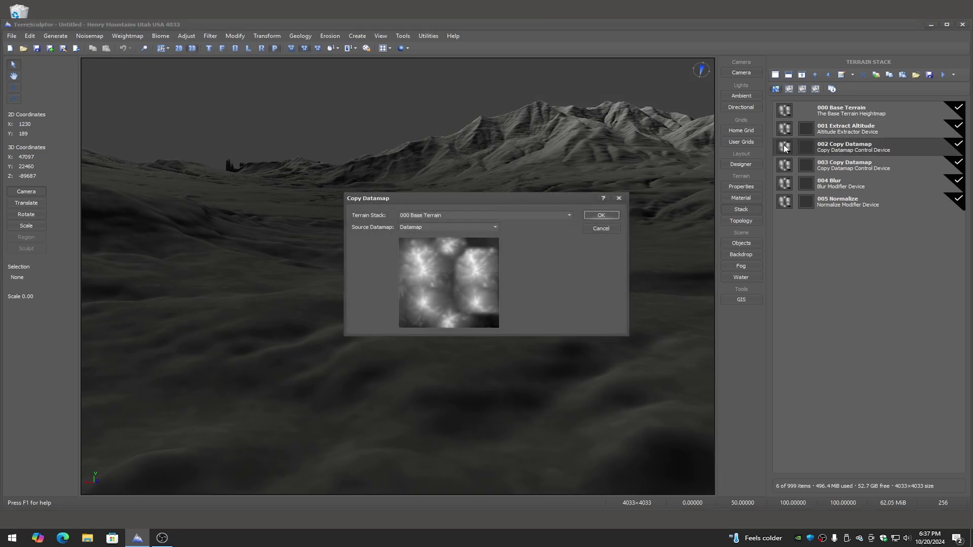
click(569, 215)
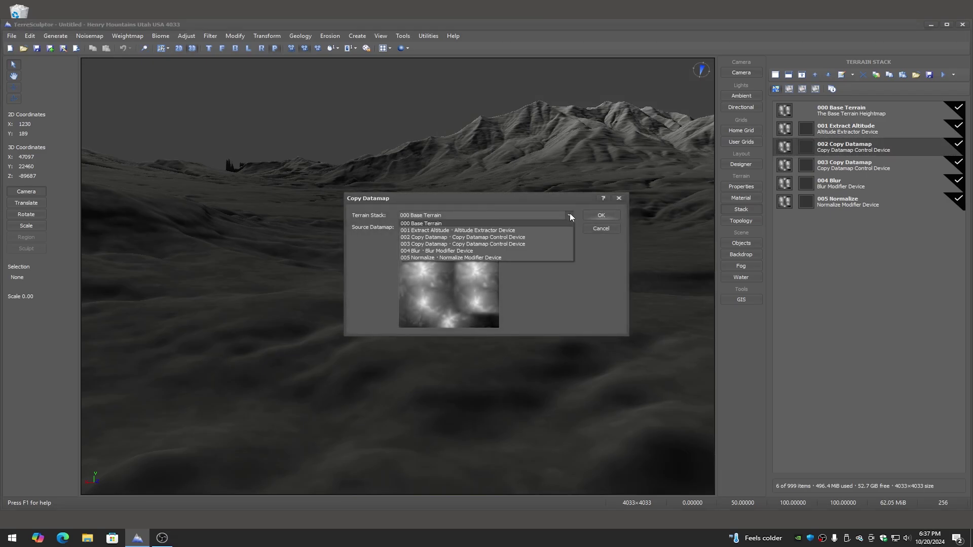
click(463, 231)
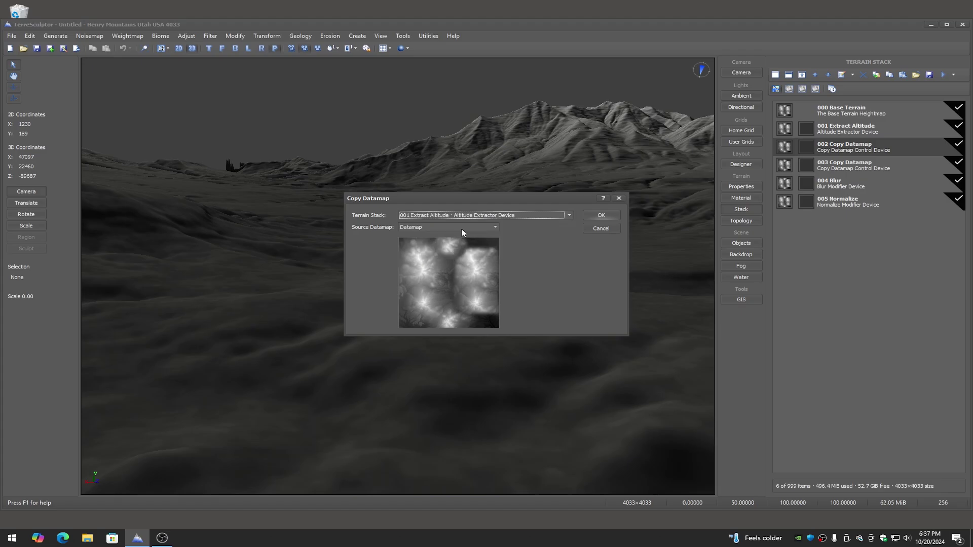
click(496, 229)
click(495, 229)
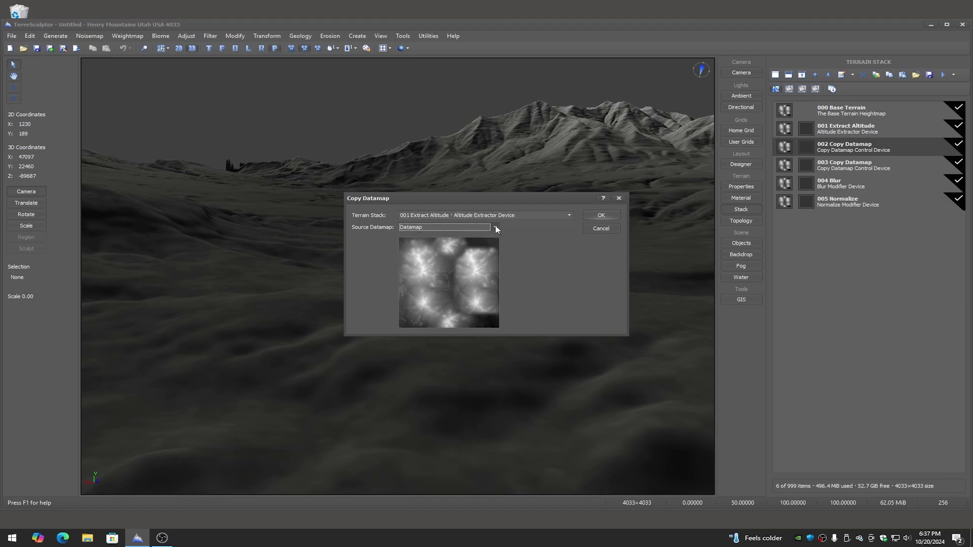
click(425, 227)
click(424, 248)
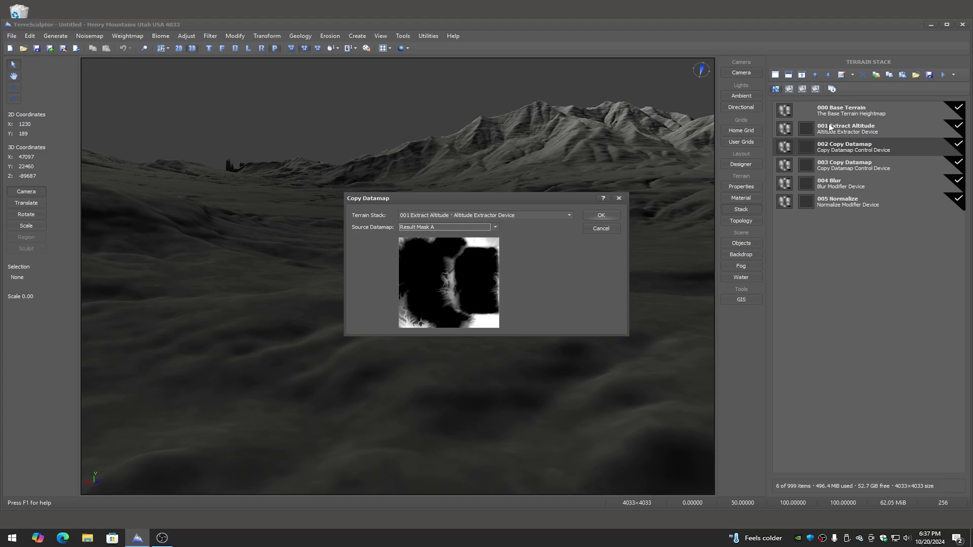
click(607, 212)
click(850, 127)
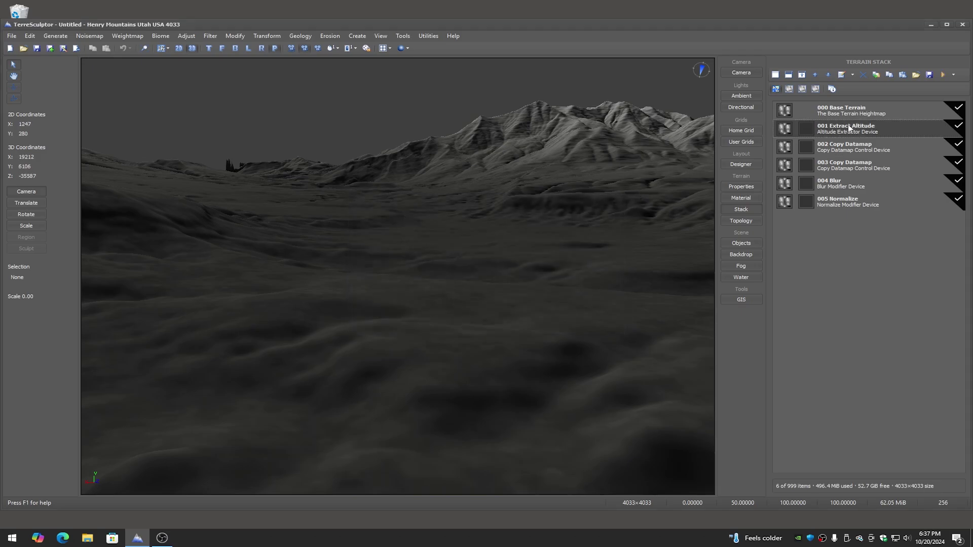
double_click(850, 128)
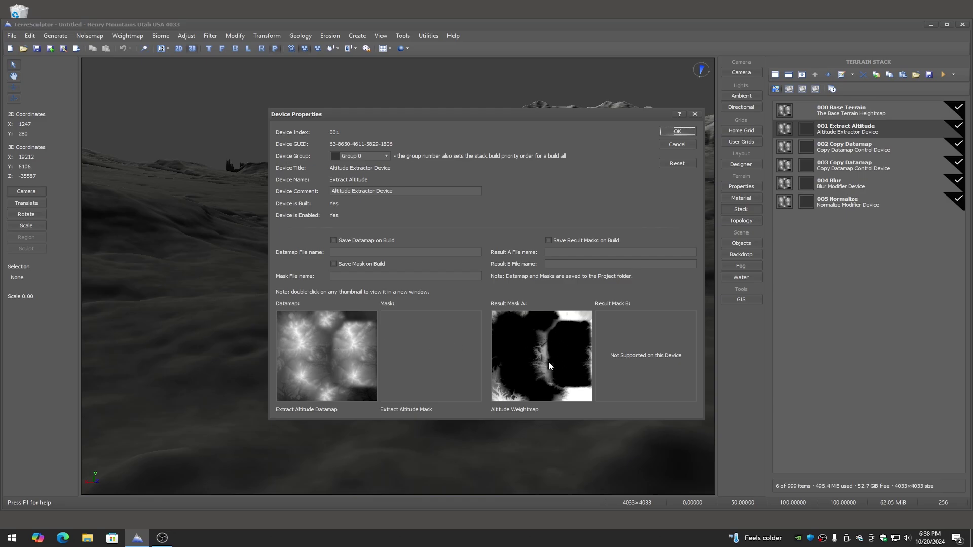
click(678, 141)
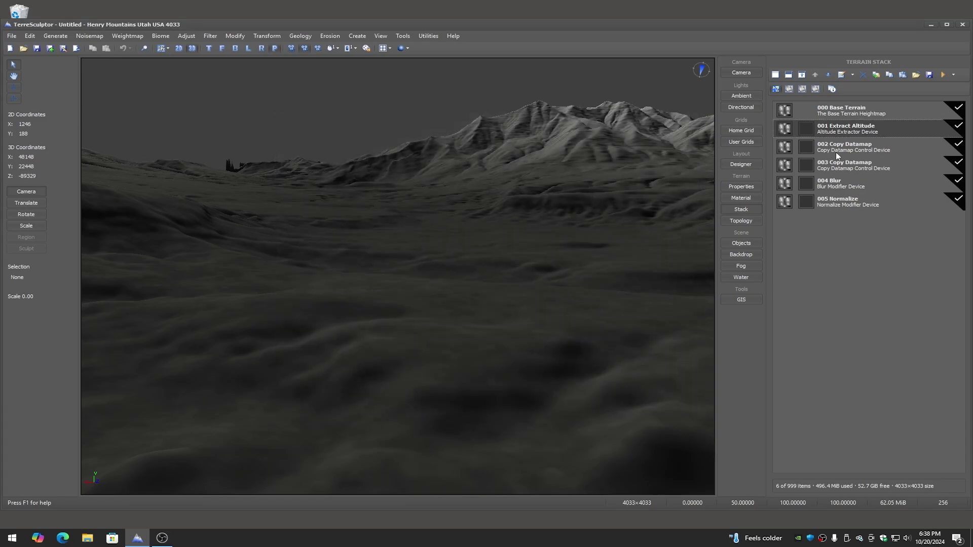
double_click(785, 147)
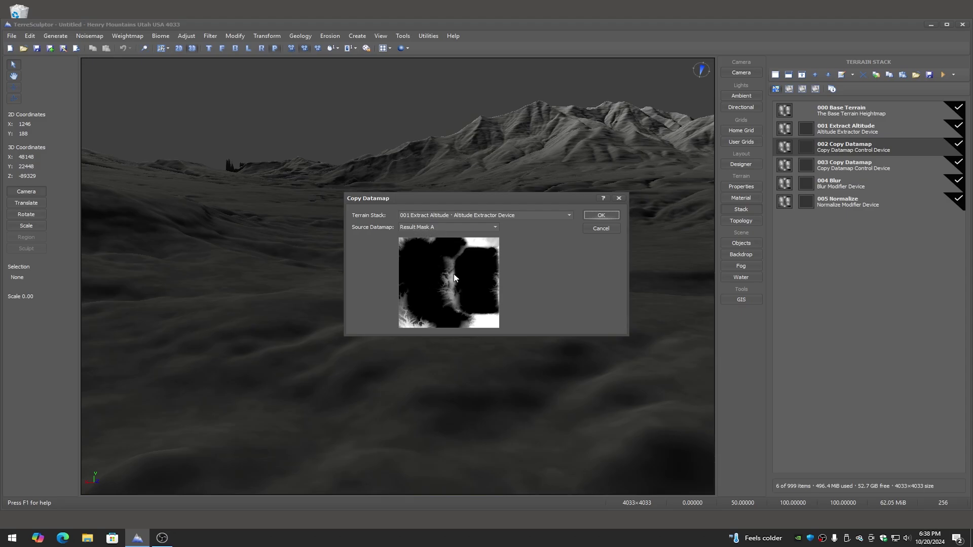
click(602, 216)
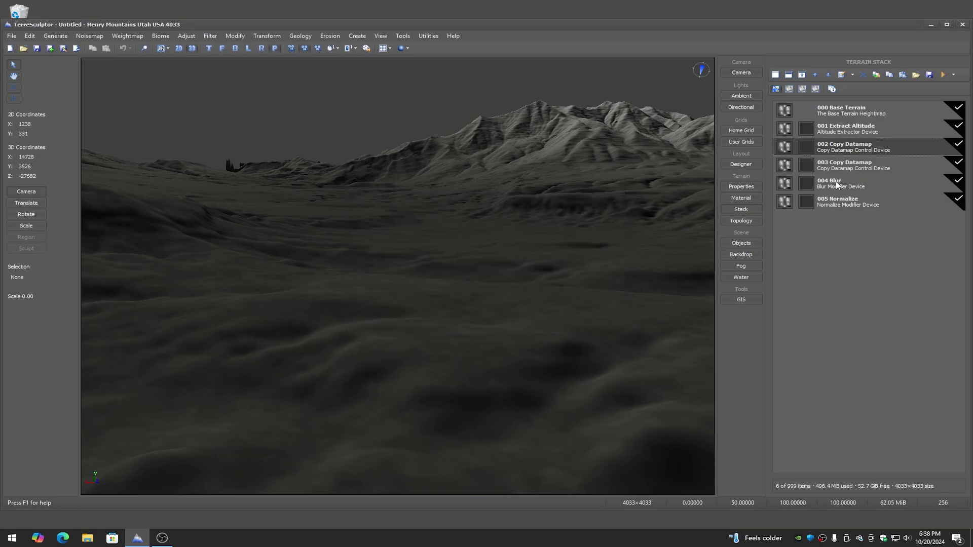
click(848, 165)
double_click(786, 168)
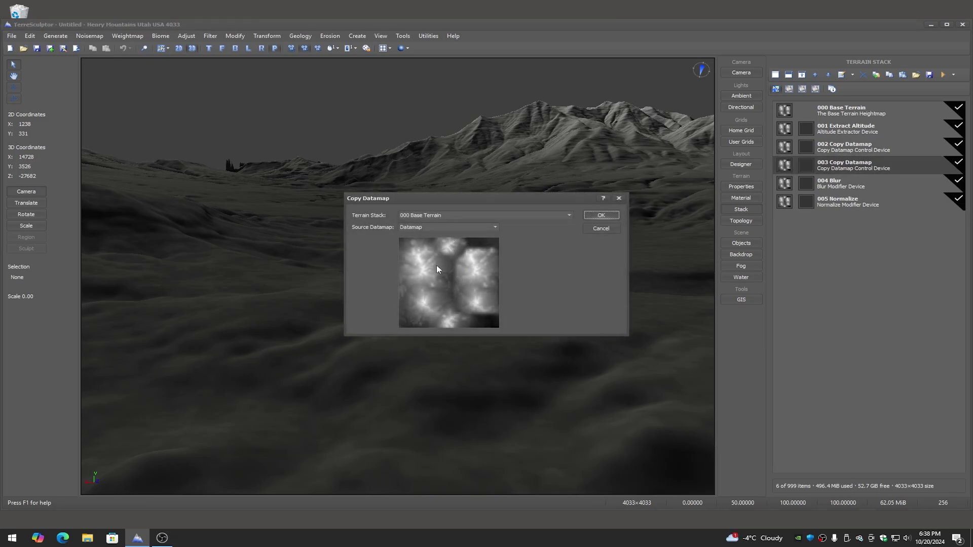
click(602, 217)
click(843, 185)
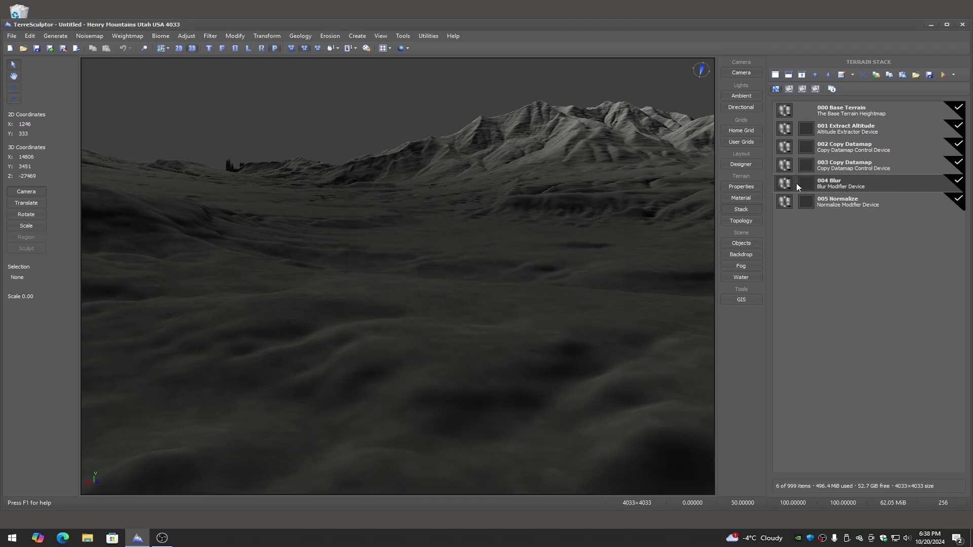
Set 004 Blur to Gaussian style, Strength 100, Radius 50, then select 005 Normalize.
double_click(786, 186)
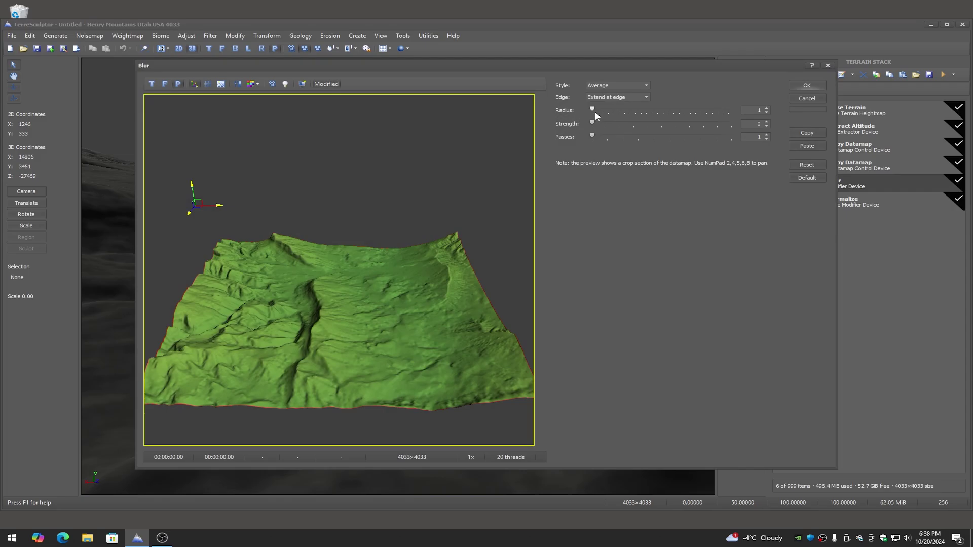
click(603, 86)
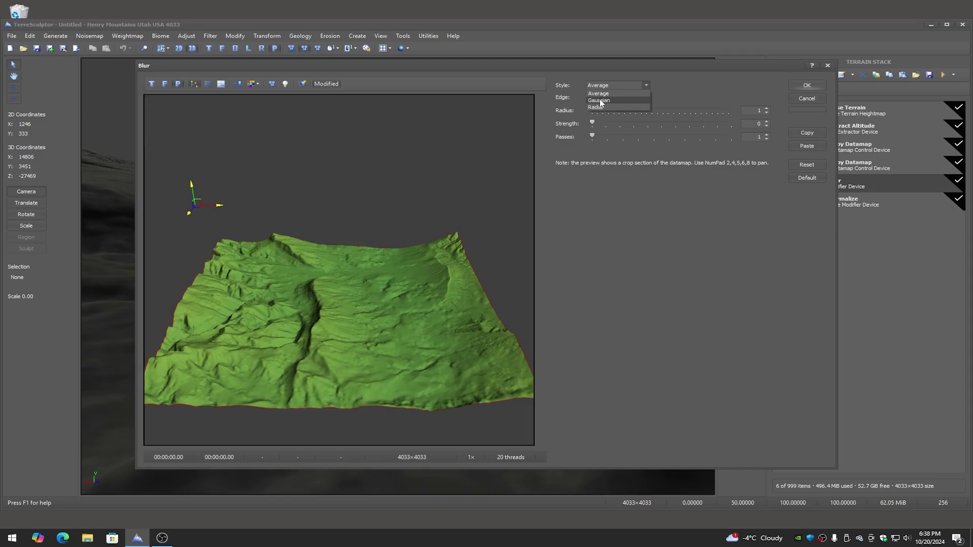
click(602, 102)
drag(592, 123, 743, 126)
mouse_move(609, 112)
mouse_down()
mouse_move(619, 110)
mouse_move(610, 111)
mouse_up()
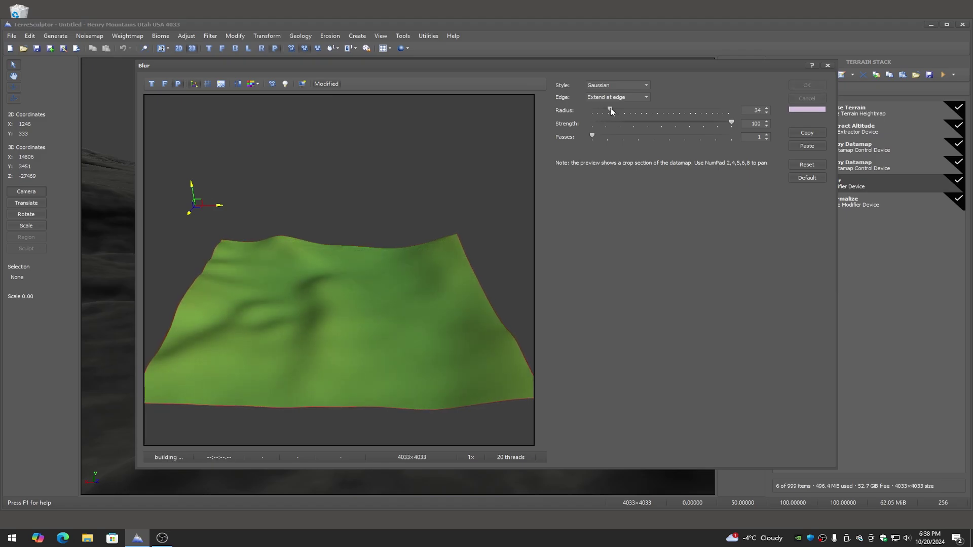
double_click(754, 111)
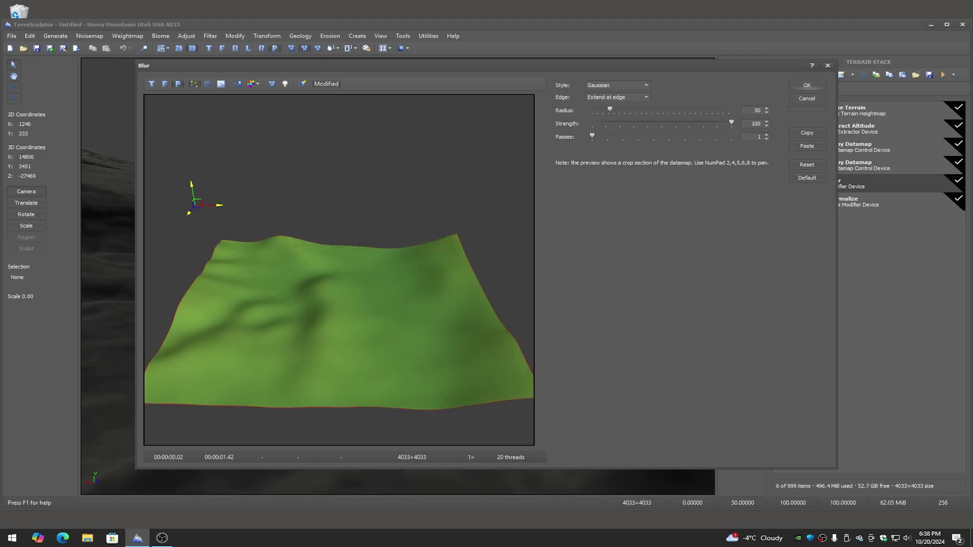
key(Tab)
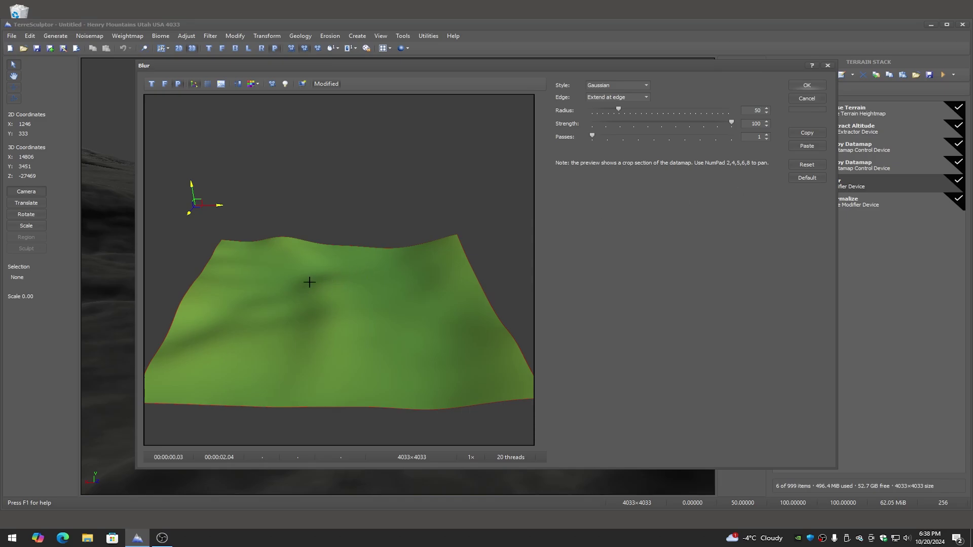
click(807, 86)
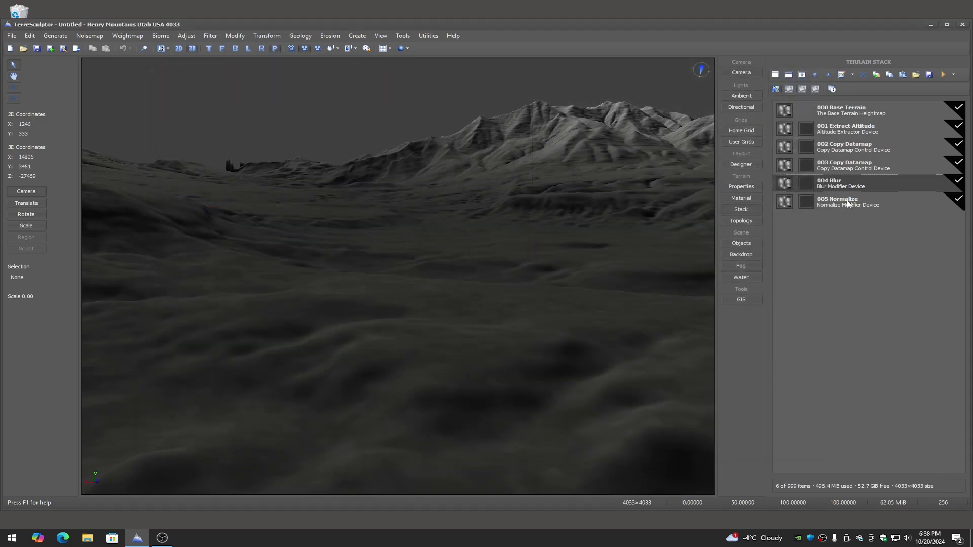
click(840, 203)
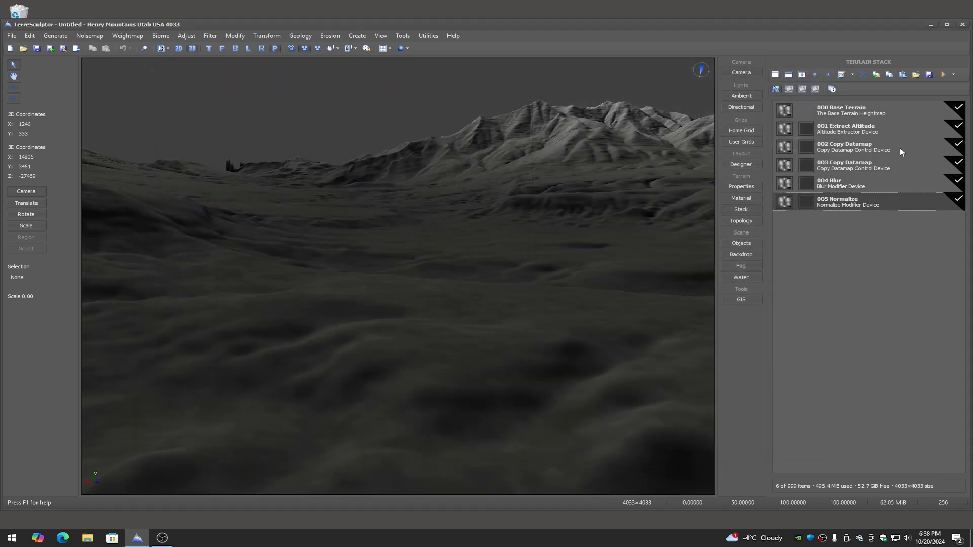
Rebuild the stack, then give 004 Blur an enabled mask from 002 Copy Datamap.
click(944, 74)
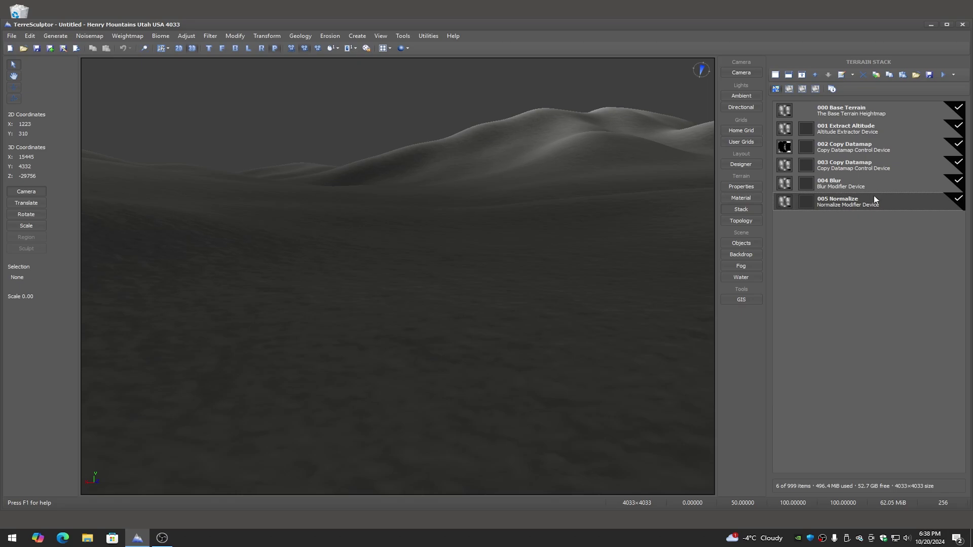
click(835, 184)
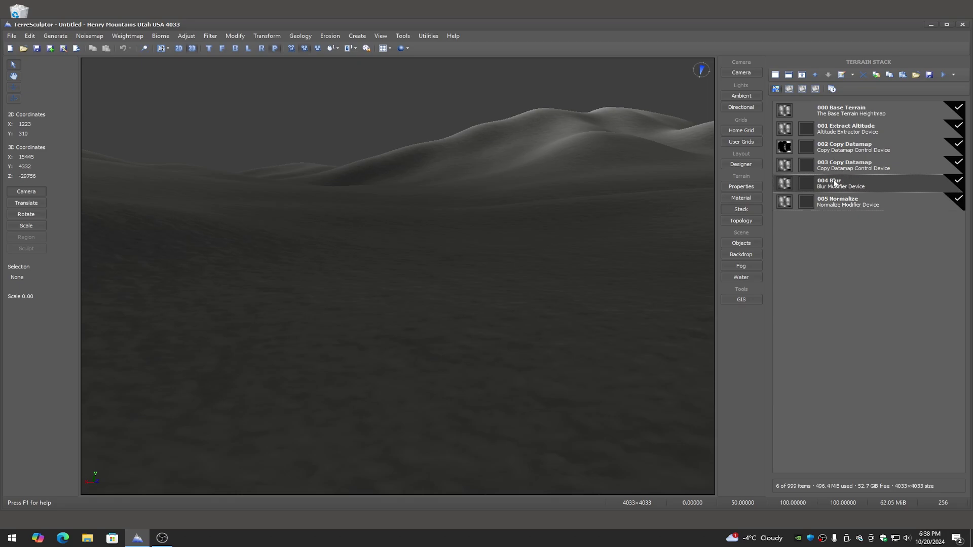
double_click(808, 181)
click(441, 222)
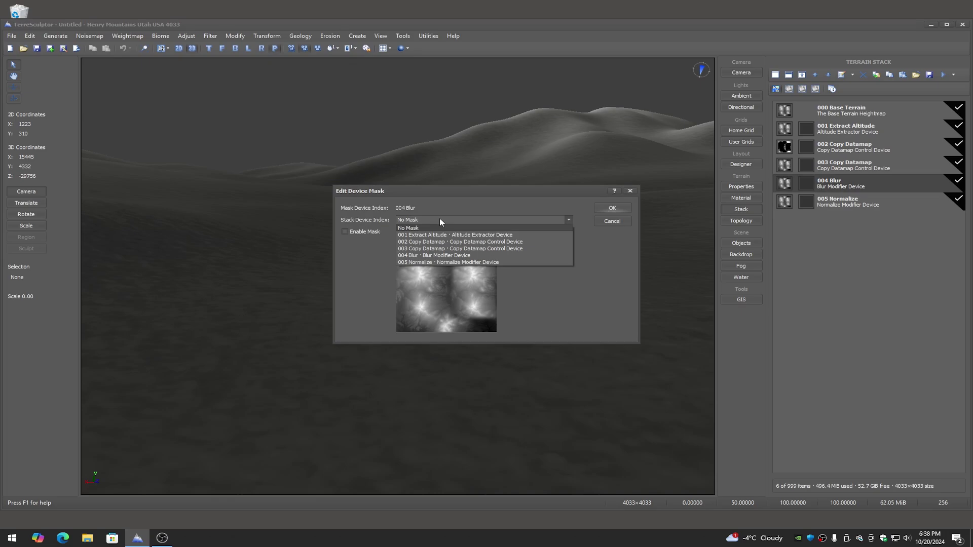
click(439, 242)
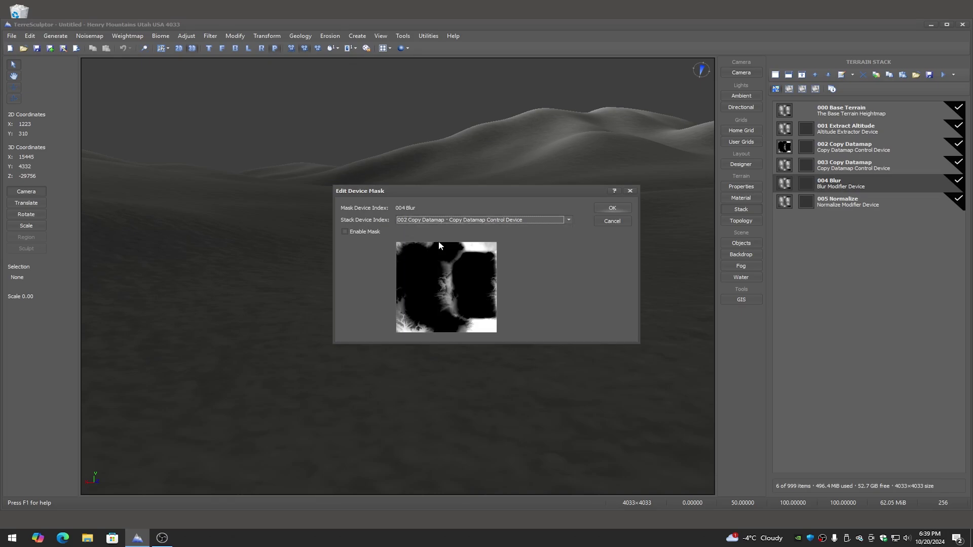
click(345, 231)
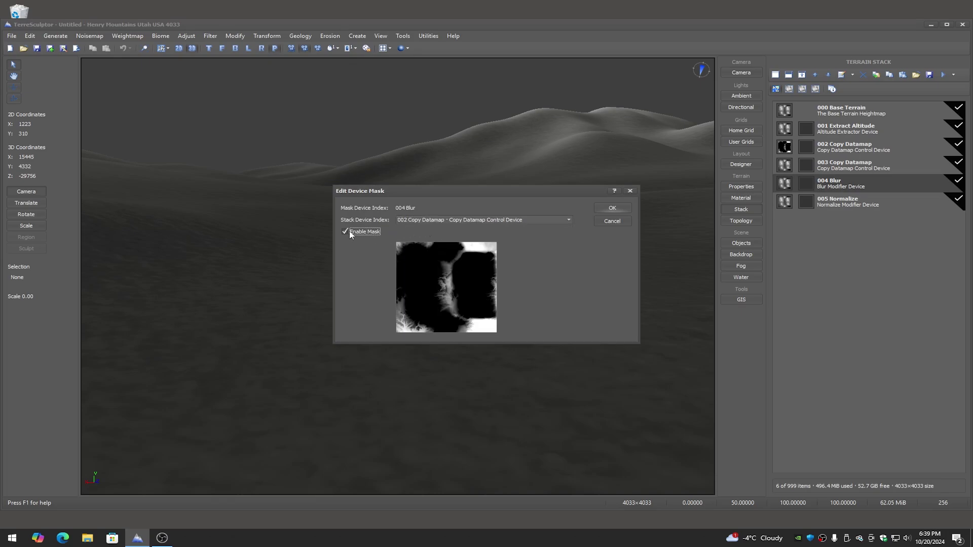
click(616, 207)
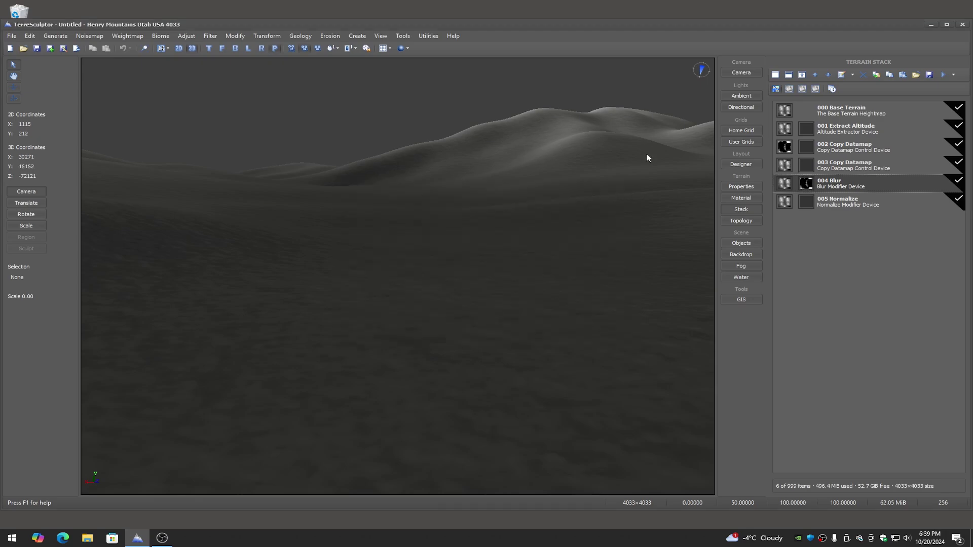
Rebuild from 005 Normalize and orbit to compare the sharp peaks with the smoothed valley.
click(841, 200)
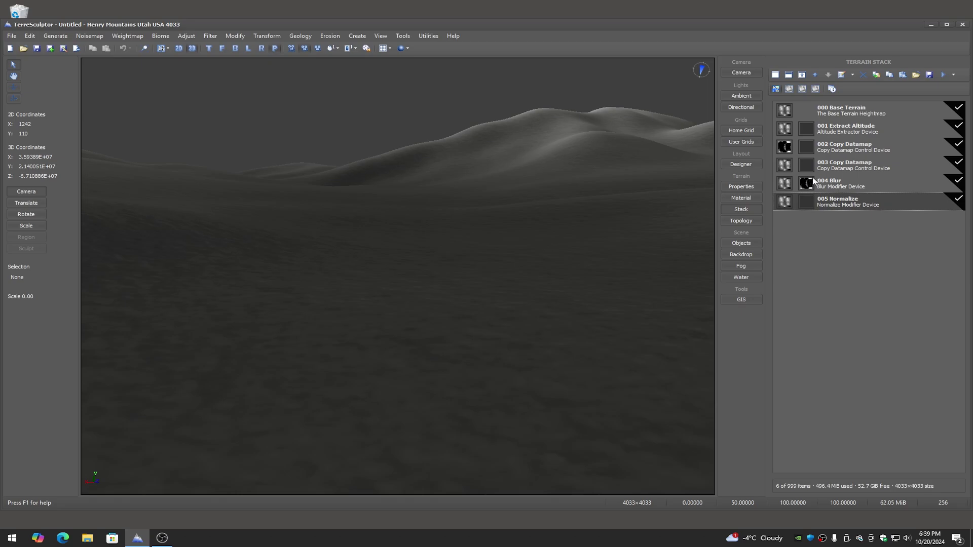
click(944, 74)
drag(397, 300, 616, 300)
scroll(398, 277, down, 3)
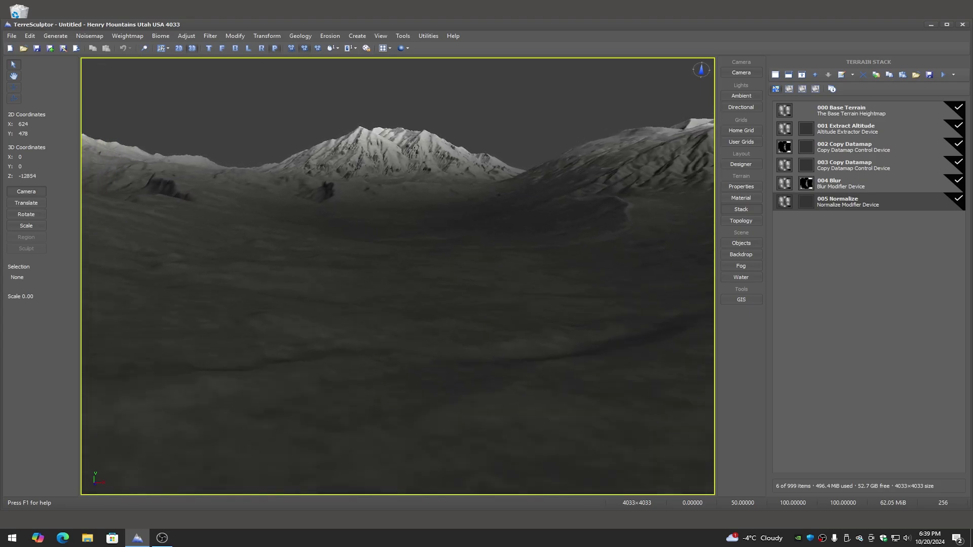
drag(398, 300, 415, 285)
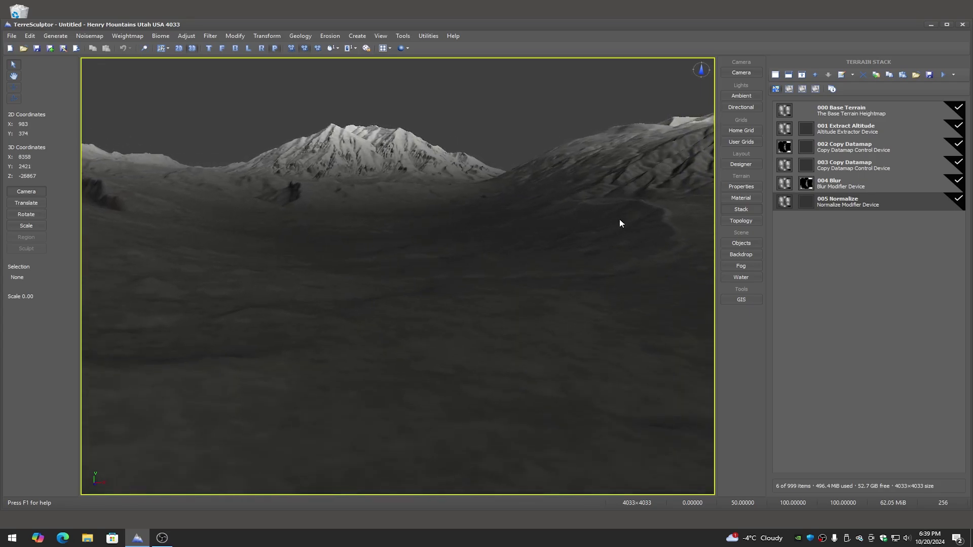
click(841, 114)
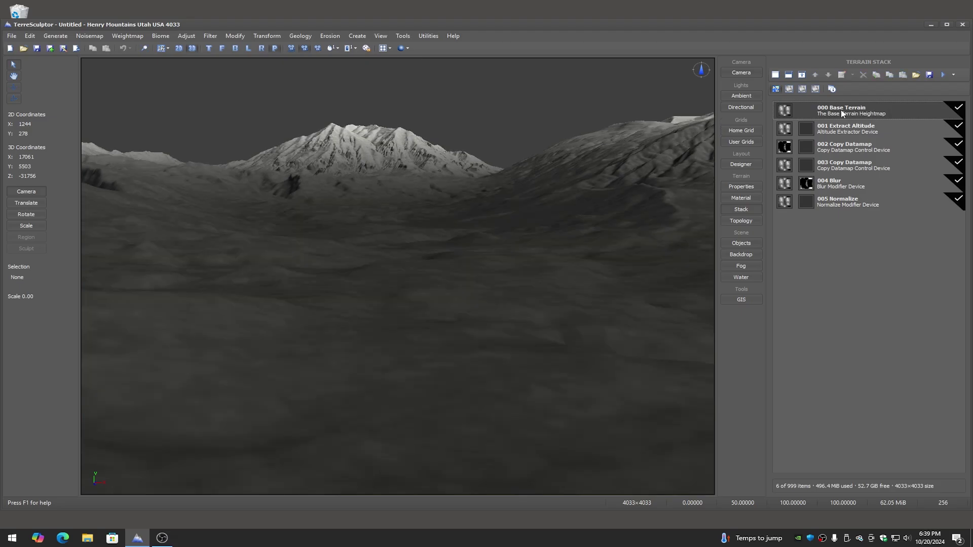
drag(541, 200, 528, 164)
drag(397, 300, 397, 269)
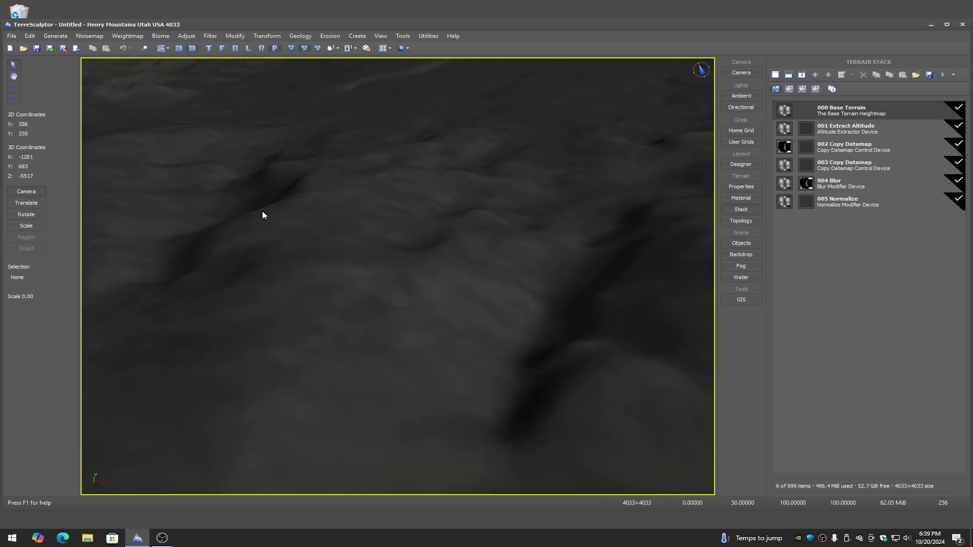
drag(230, 202, 165, 146)
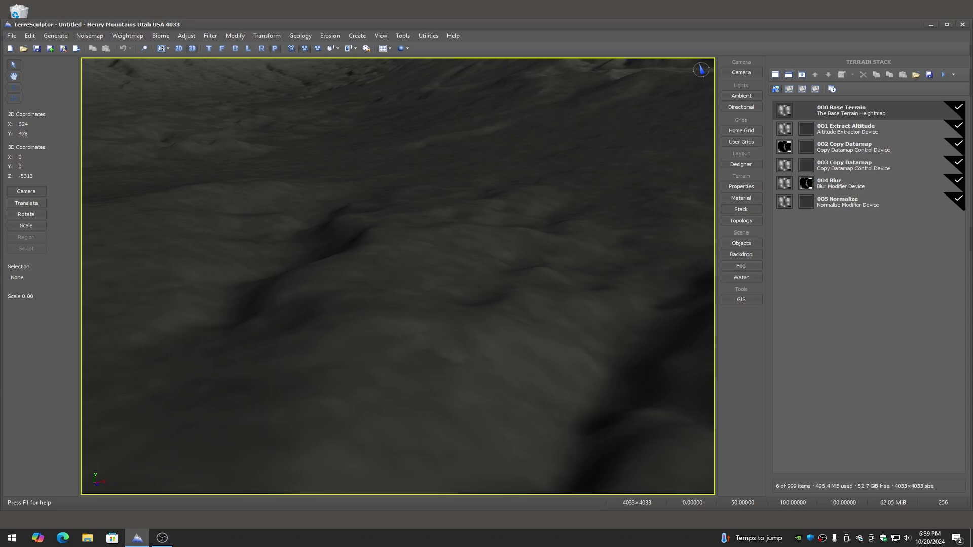
click(840, 188)
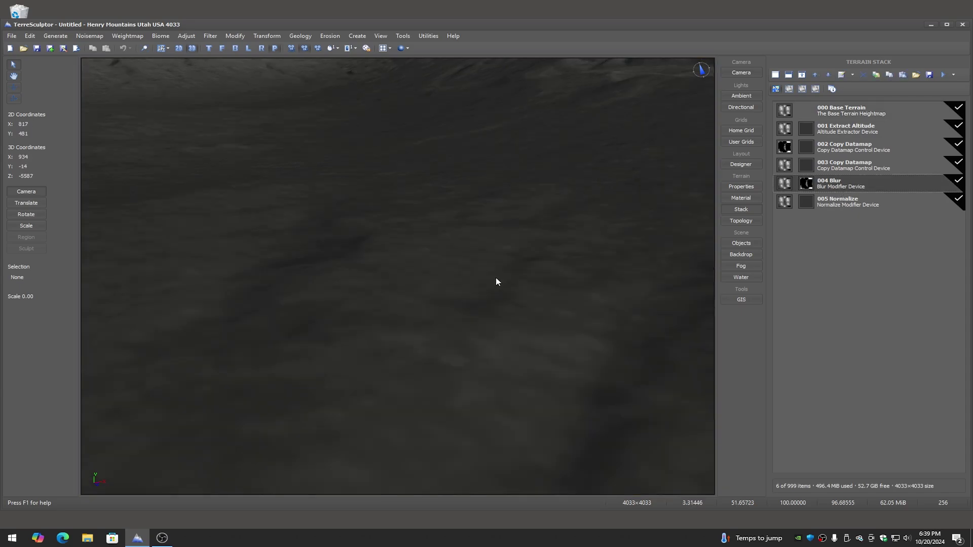
drag(445, 281, 534, 217)
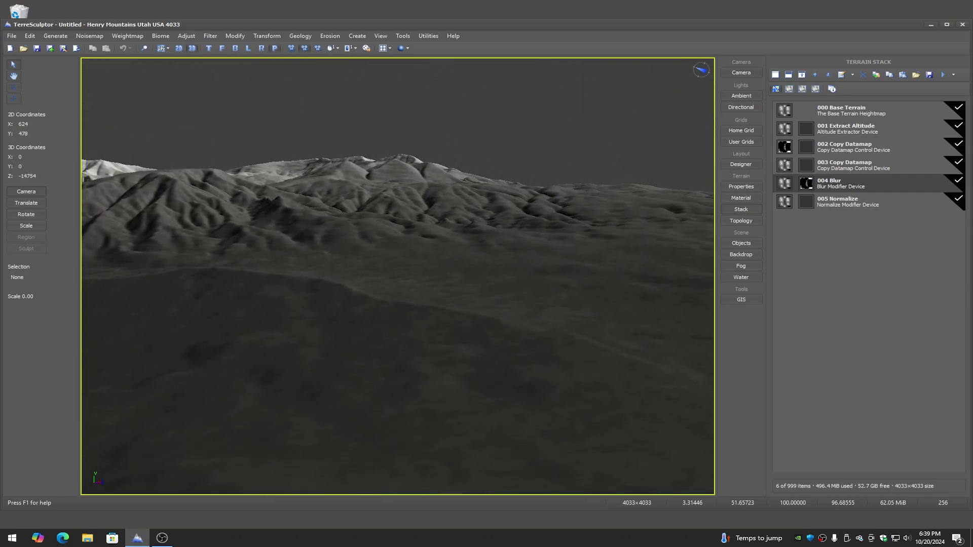
drag(406, 299, 452, 282)
click(833, 111)
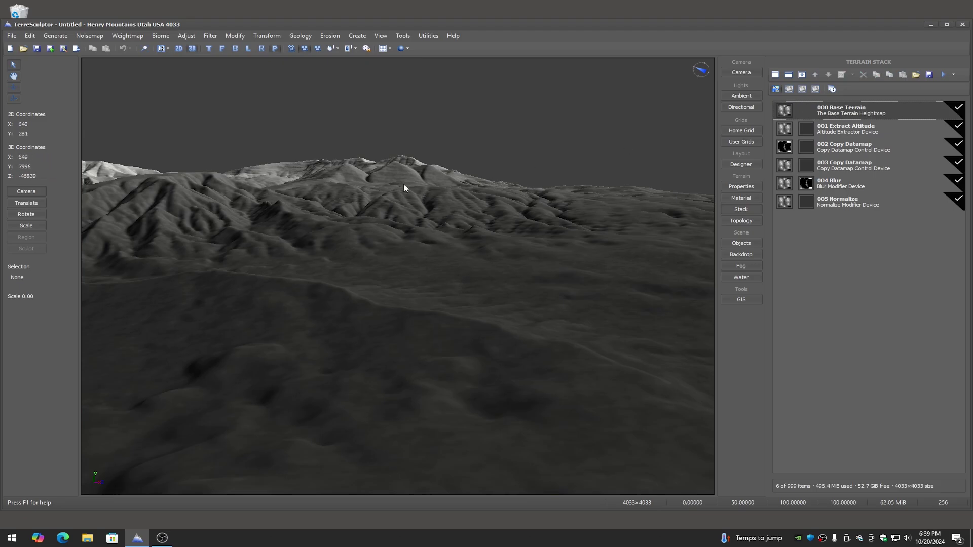
click(835, 185)
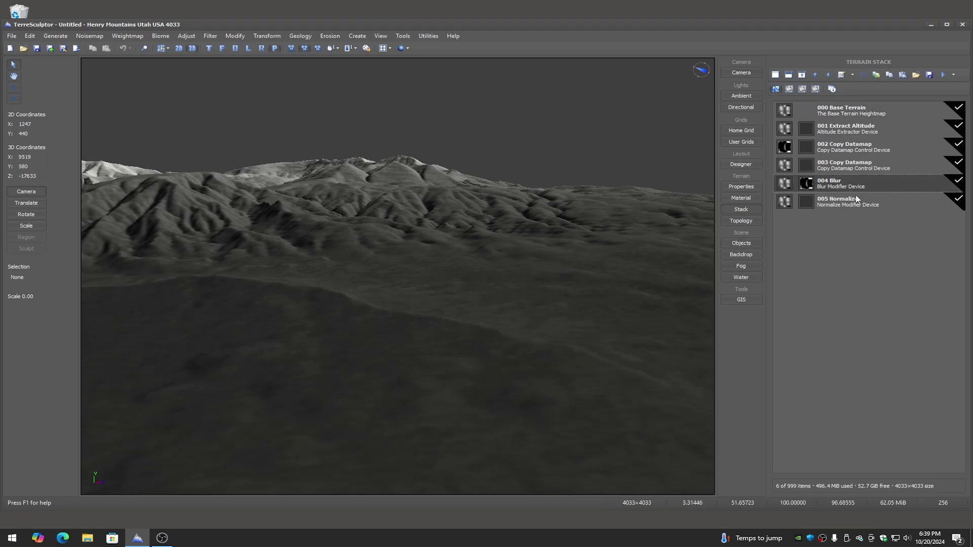
click(839, 202)
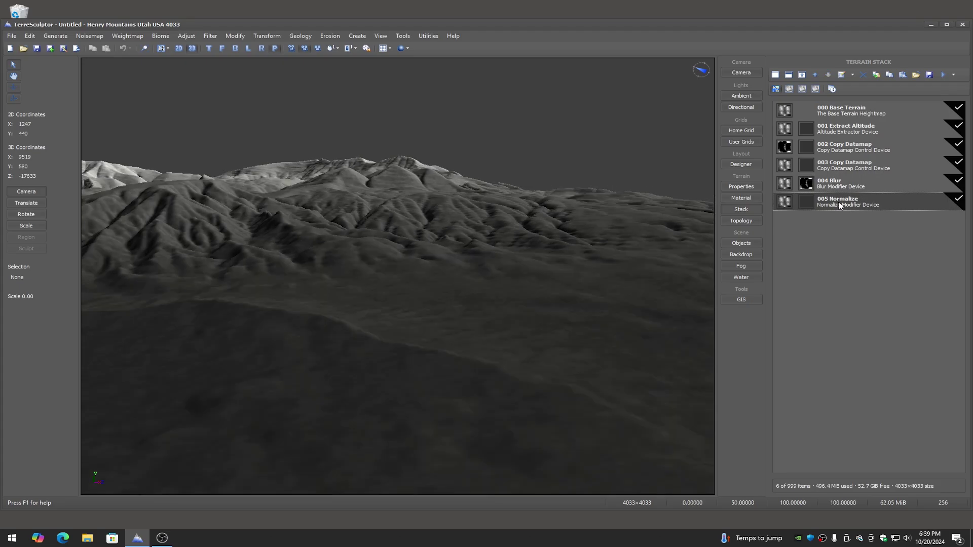
drag(321, 301, 287, 301)
drag(397, 300, 325, 301)
key(Up)
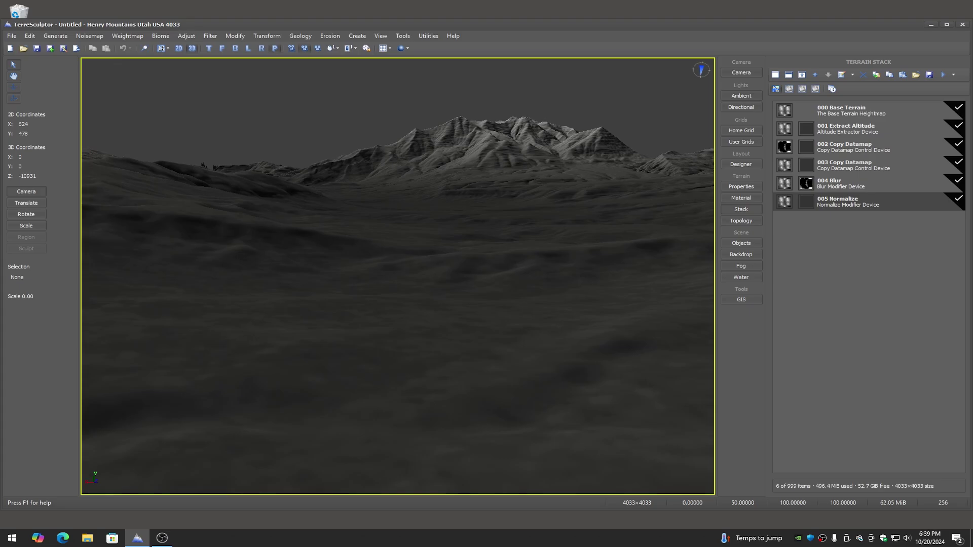
key(Up)
key(Left)
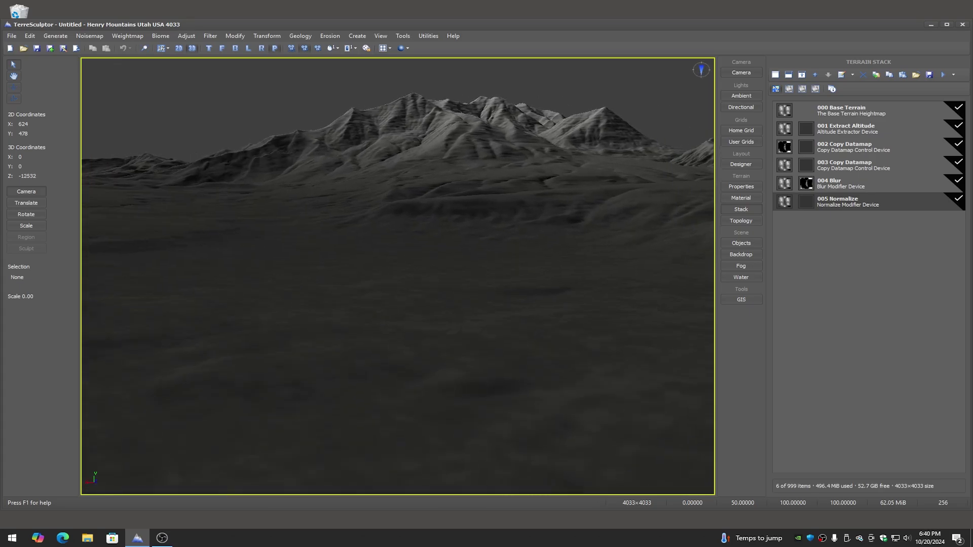
drag(398, 277, 359, 277)
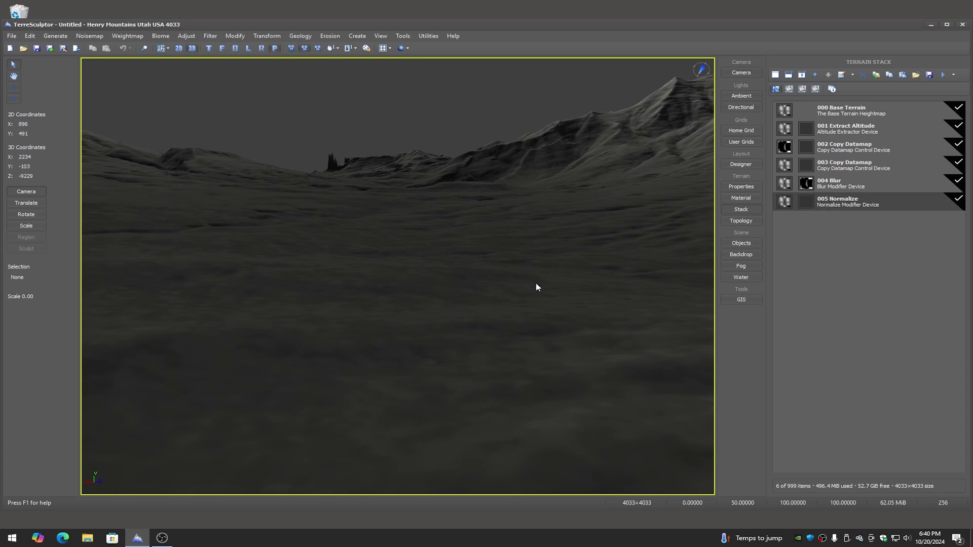
drag(535, 284, 505, 253)
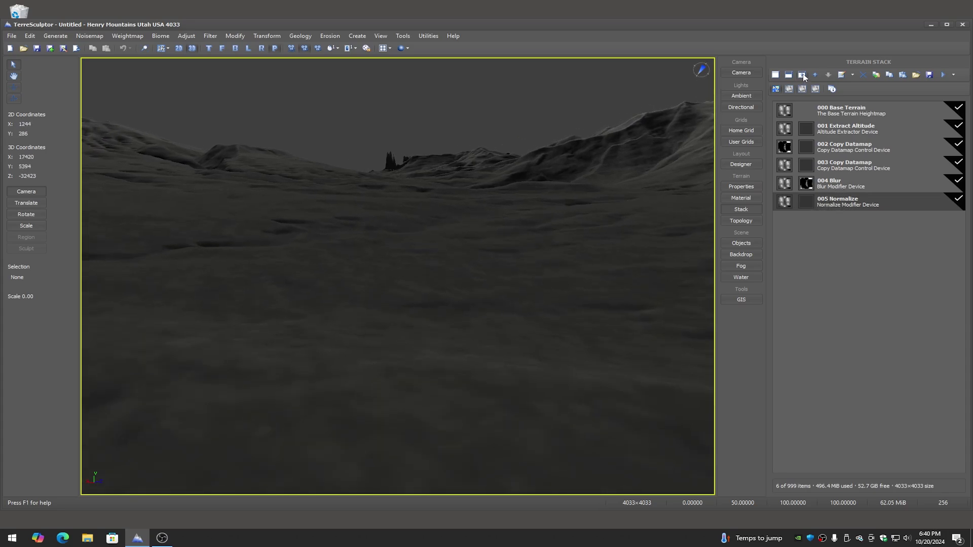
drag(528, 274, 398, 300)
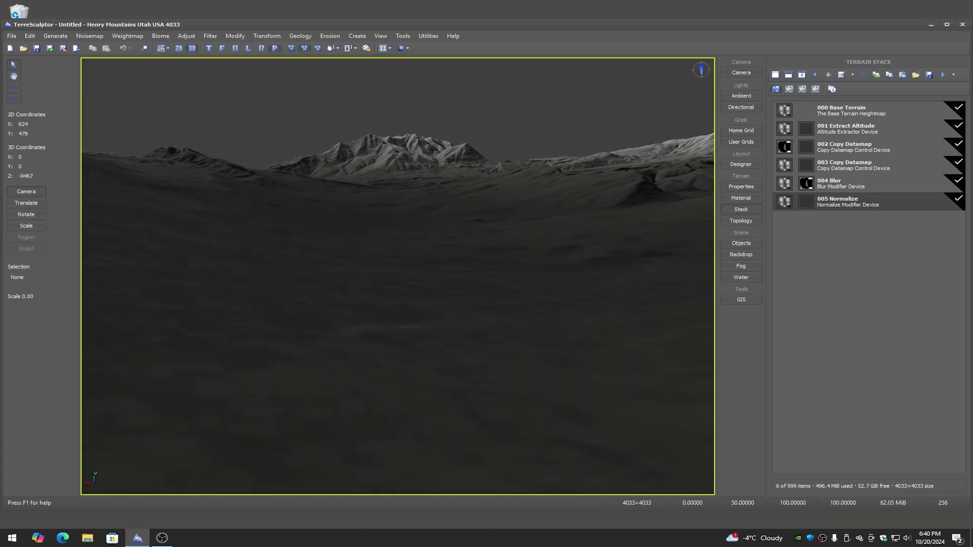
click(844, 113)
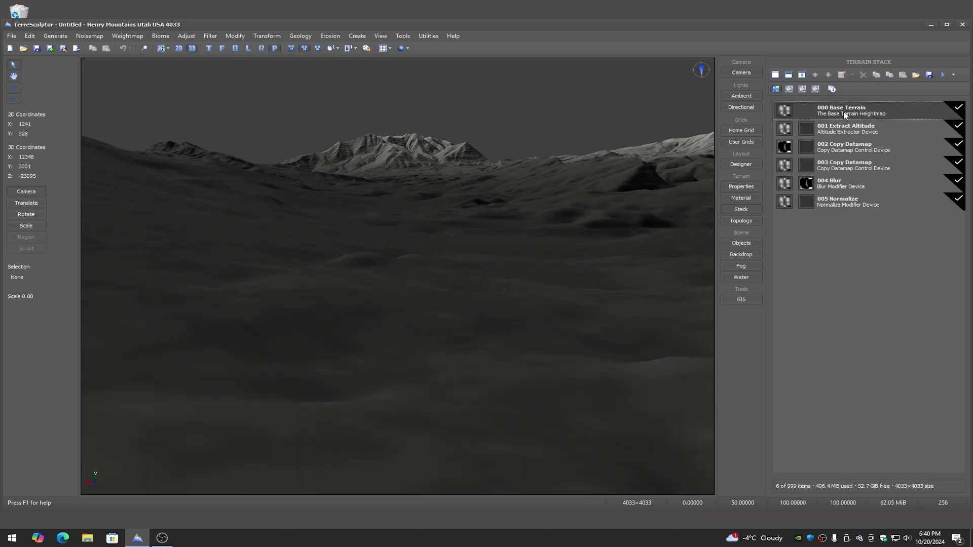
click(840, 205)
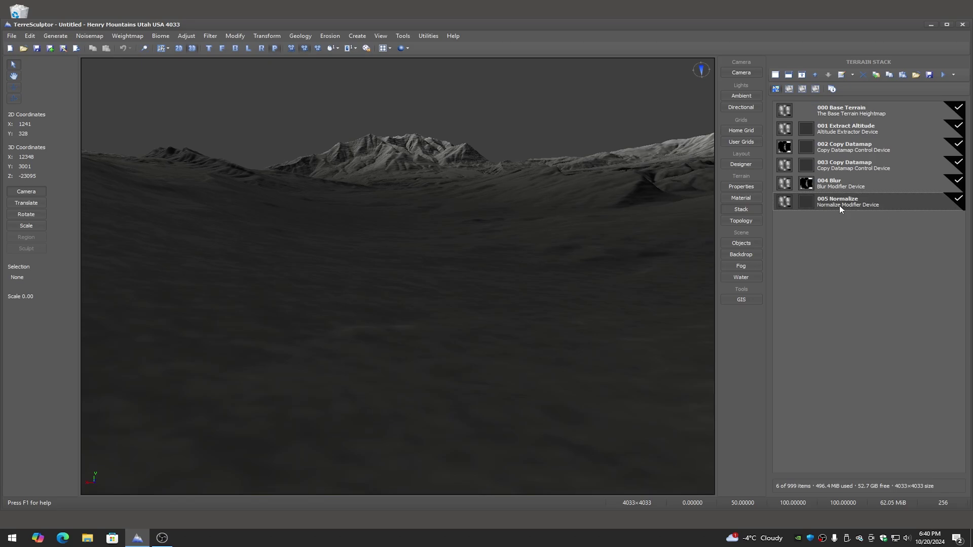
drag(492, 317, 527, 258)
drag(522, 320, 490, 324)
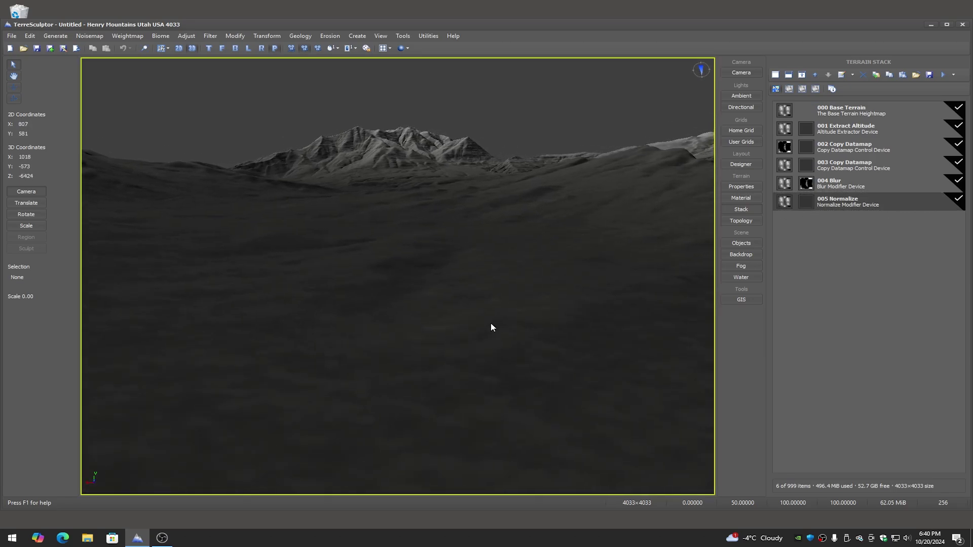